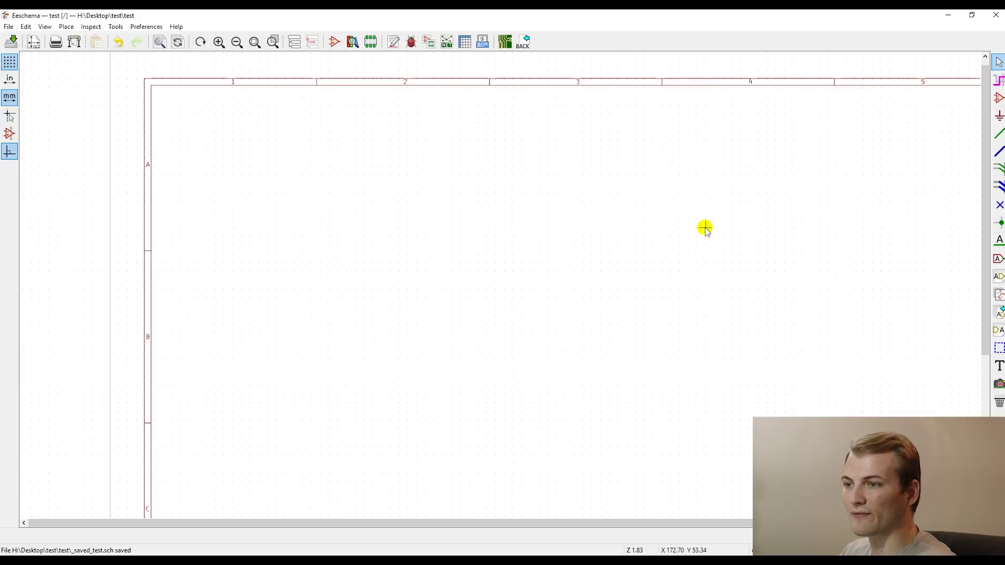
- Place a TPS61222 boost converter symbol (U?) near the middle of the sheet
{"action": "left_click", "coordinate": [997, 102]}
{"action": "left_click", "coordinate": [503, 218]}
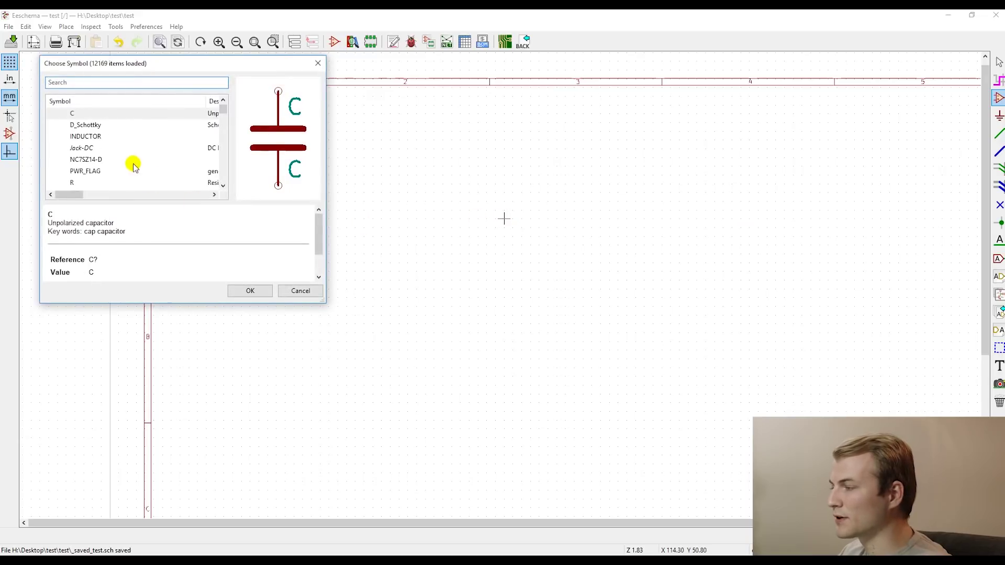
{"action": "scroll", "coordinate": [97, 164], "scroll_direction": "down", "scroll_amount": 1}
{"action": "left_click", "coordinate": [86, 159]}
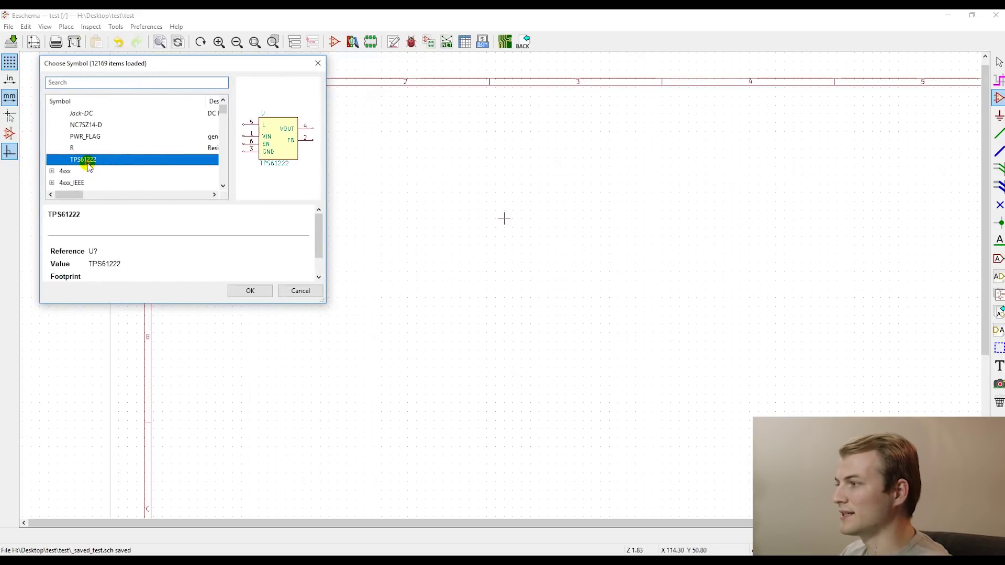
{"action": "left_click", "coordinate": [250, 290]}
{"action": "left_click", "coordinate": [547, 279]}
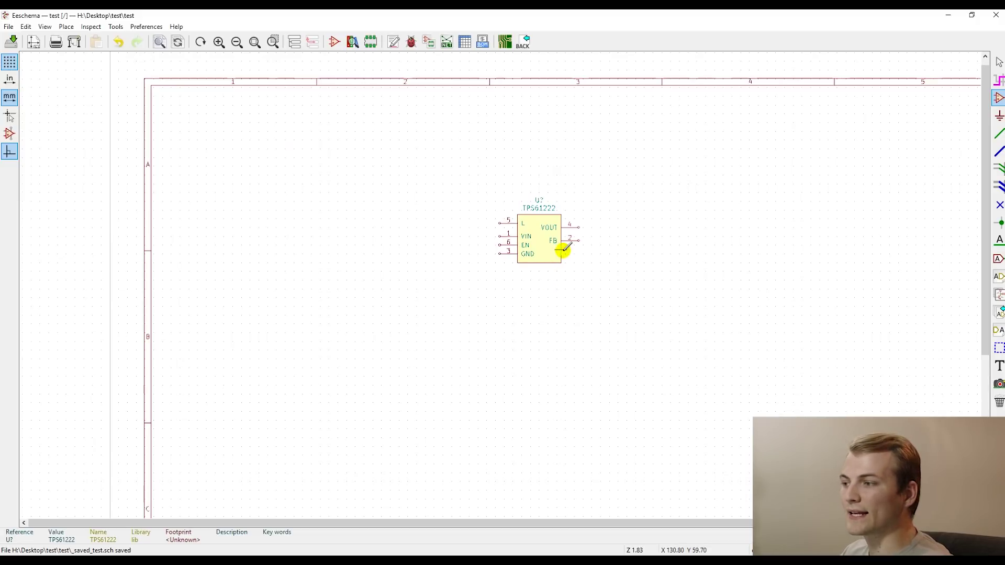
{"action": "scroll", "coordinate": [560, 243], "scroll_direction": "up", "scroll_amount": 1}
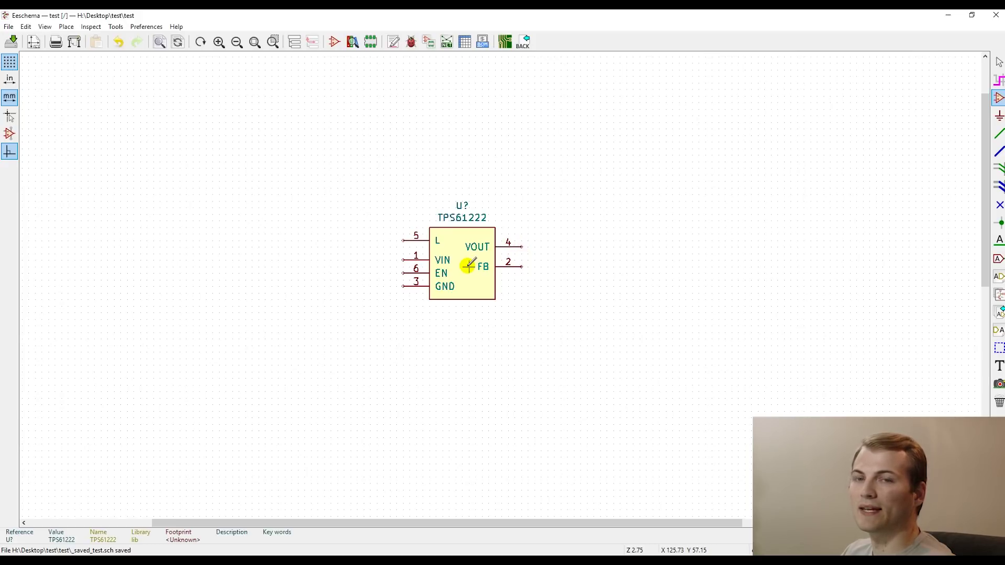
{"action": "scroll", "coordinate": [468, 265], "scroll_direction": "down", "scroll_amount": 3}
{"action": "scroll", "coordinate": [494, 279], "scroll_direction": "up", "scroll_amount": 3}
{"action": "scroll", "coordinate": [501, 278], "scroll_direction": "up", "scroll_amount": 1}
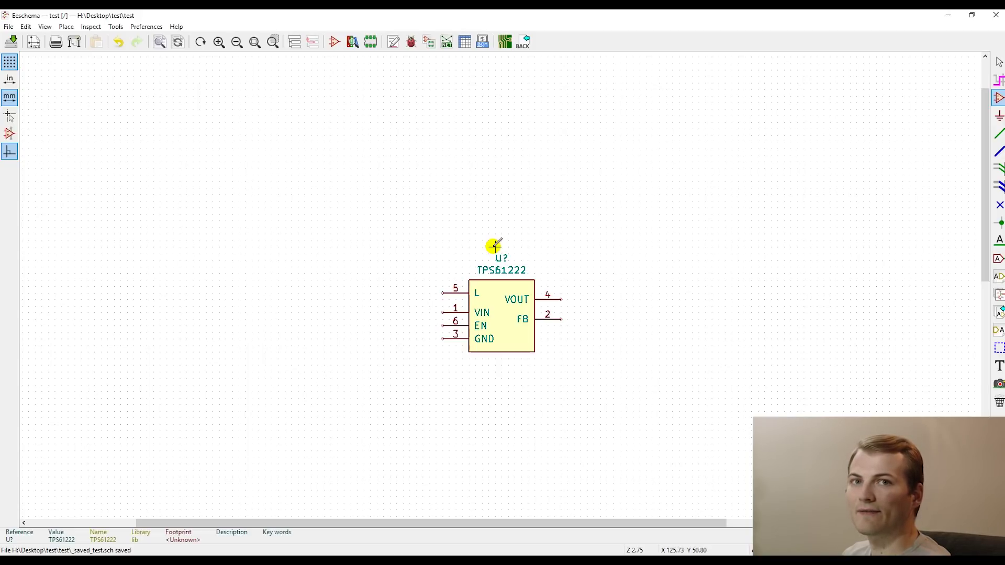
- Place a Jack-DC connector at the upper left of the sheet
{"action": "left_click", "coordinate": [409, 175]}
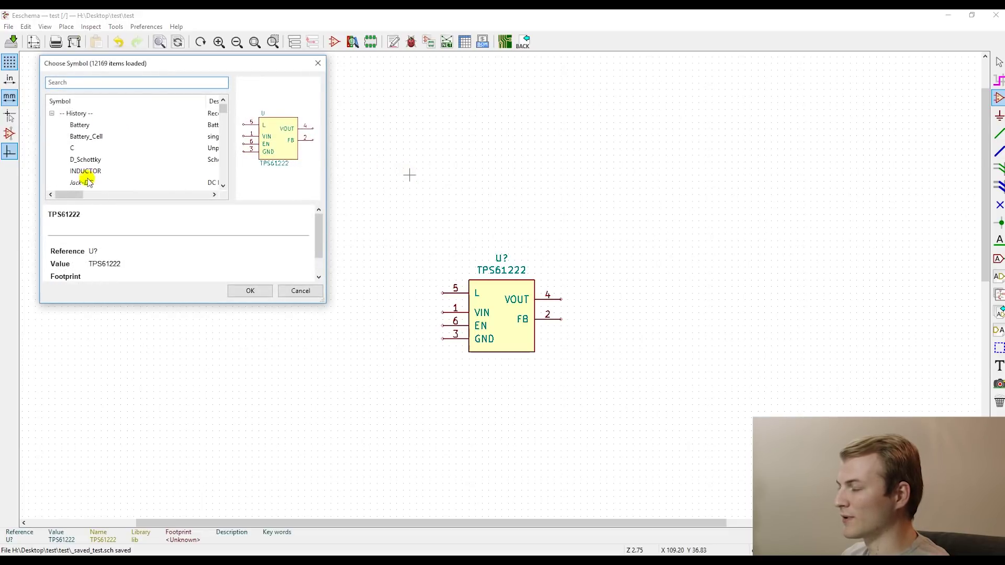
{"action": "scroll", "coordinate": [90, 172], "scroll_direction": "up", "scroll_amount": 1}
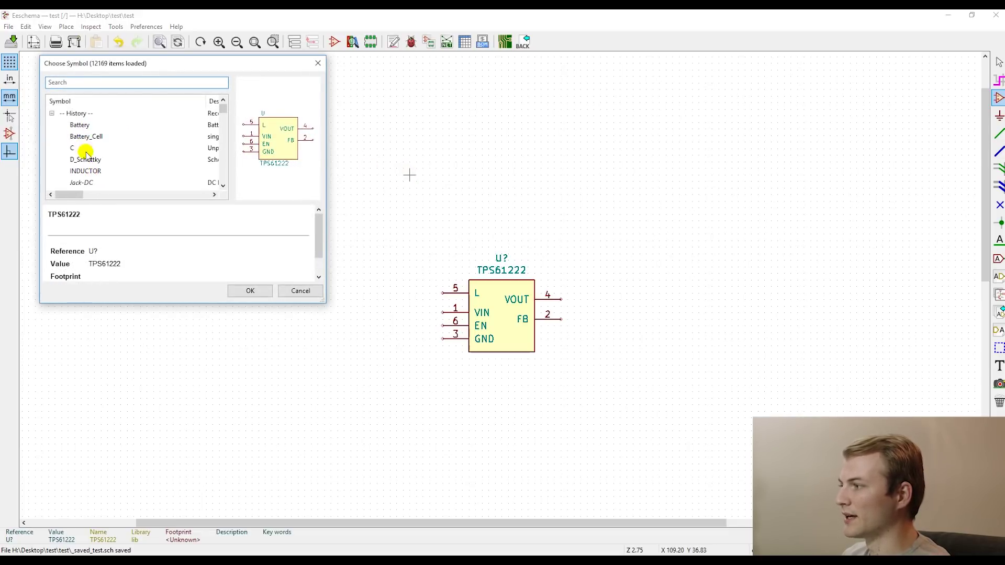
{"action": "scroll", "coordinate": [88, 170], "scroll_direction": "down", "scroll_amount": 1}
{"action": "left_click", "coordinate": [82, 149]}
{"action": "left_click", "coordinate": [250, 290]}
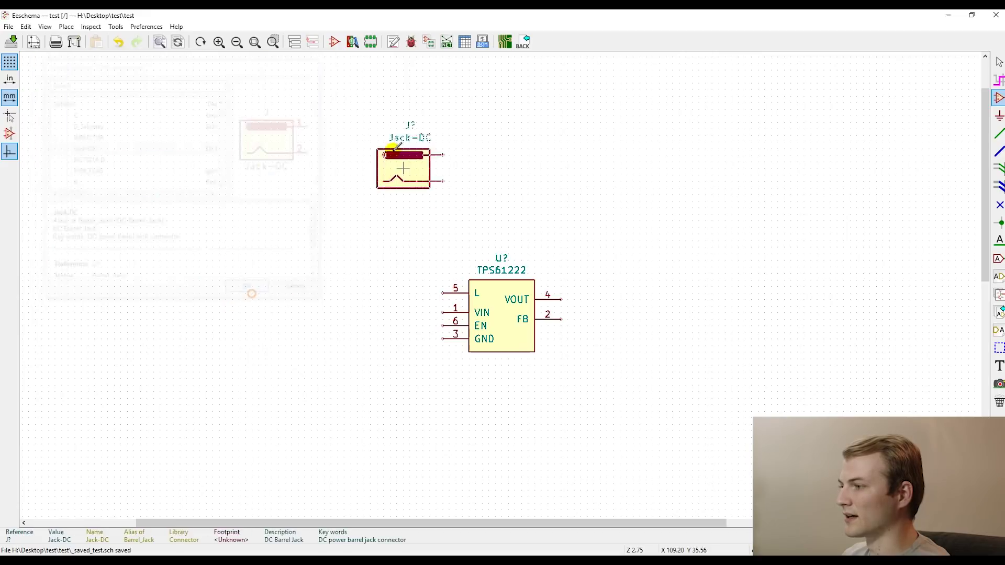
{"action": "left_click", "coordinate": [225, 181]}
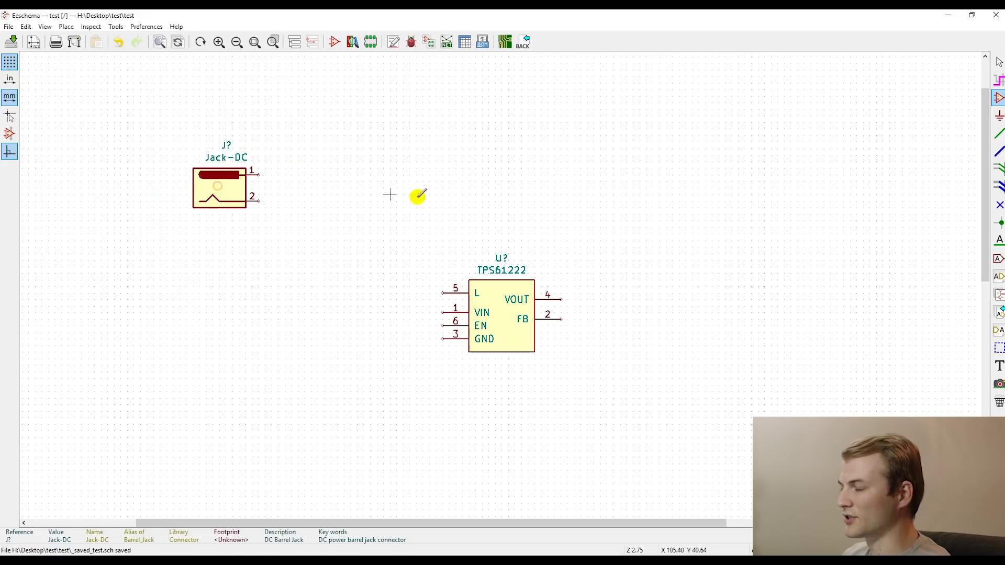
- Add two PWR_FLAG symbols, one above jack pin 1 and one rotated below pin 2
{"action": "left_click", "coordinate": [359, 176]}
{"action": "left_click", "coordinate": [88, 137]}
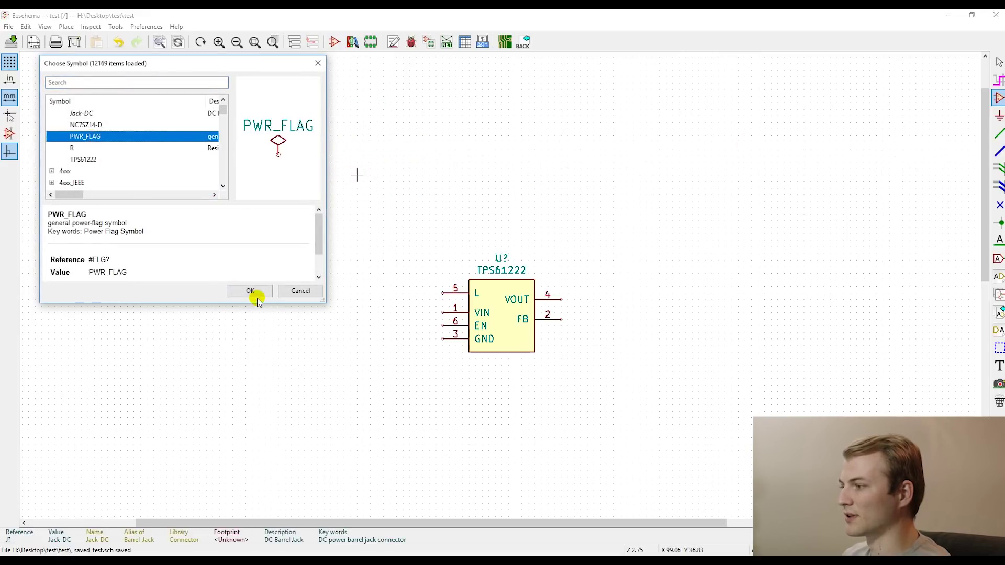
{"action": "left_click", "coordinate": [251, 292]}
{"action": "left_click", "coordinate": [278, 162]}
{"action": "left_click", "coordinate": [278, 195]}
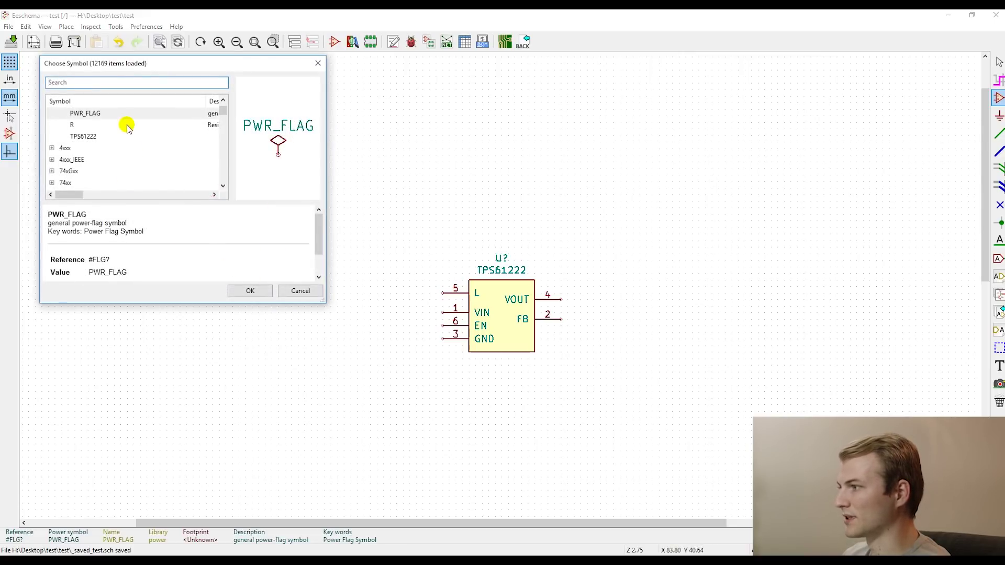
{"action": "left_click", "coordinate": [249, 291]}
{"action": "key", "text": "r"}
{"action": "key", "text": "r"}
{"action": "left_click", "coordinate": [278, 214]}
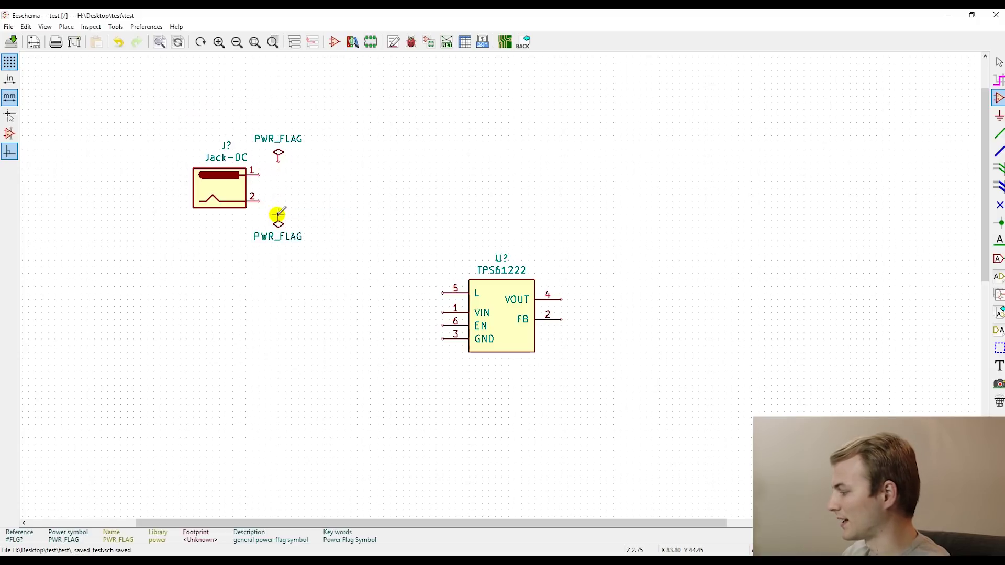
- Wire the lower PWR_FLAG to jack pin 2 and the upper PWR_FLAG to pin 1
{"action": "key", "text": "w"}
{"action": "left_click", "coordinate": [259, 201]}
{"action": "left_click", "coordinate": [259, 175]}
{"action": "left_click", "coordinate": [277, 158]}
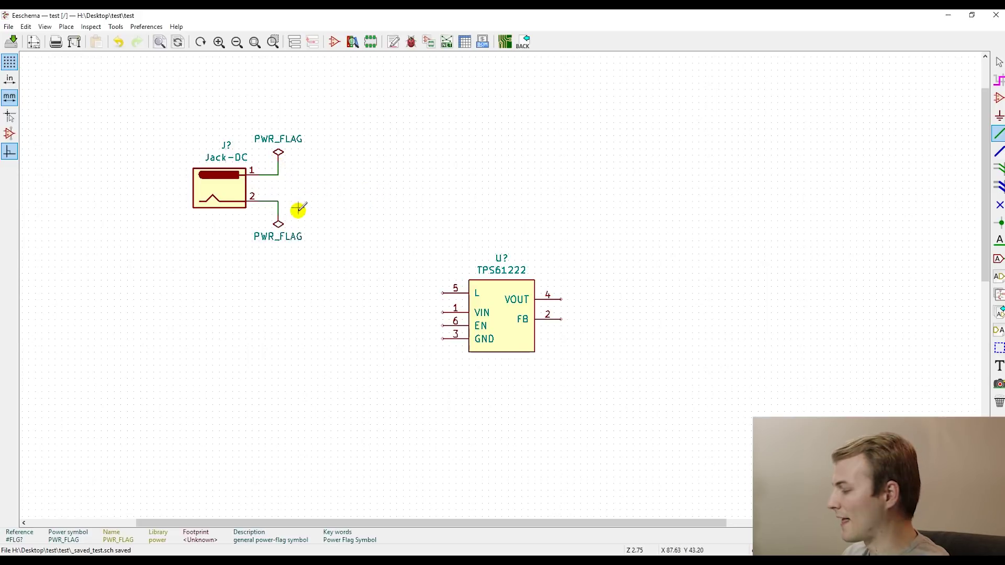
{"action": "left_click", "coordinate": [331, 201]}
{"action": "key", "text": "Escape"}
- Place a rotated GND symbol right of the lower flag and wire it to pin 2's net
{"action": "key", "text": "a"}
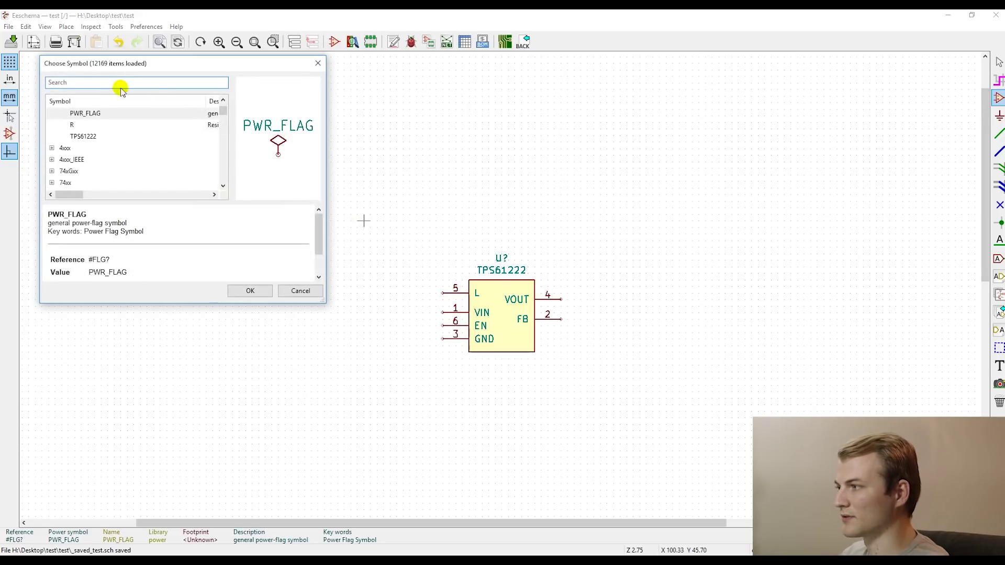
{"action": "type", "text": "gnd"}
{"action": "left_click", "coordinate": [90, 112]}
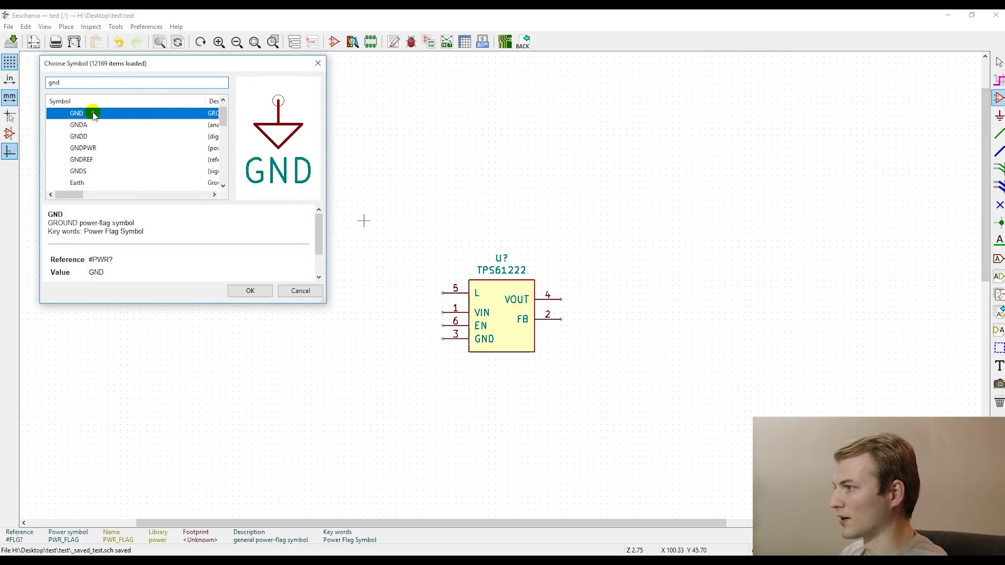
{"action": "left_click", "coordinate": [263, 288]}
{"action": "scroll", "coordinate": [308, 218], "scroll_direction": "up", "scroll_amount": 1}
{"action": "scroll", "coordinate": [495, 280], "scroll_direction": "up", "scroll_amount": 1}
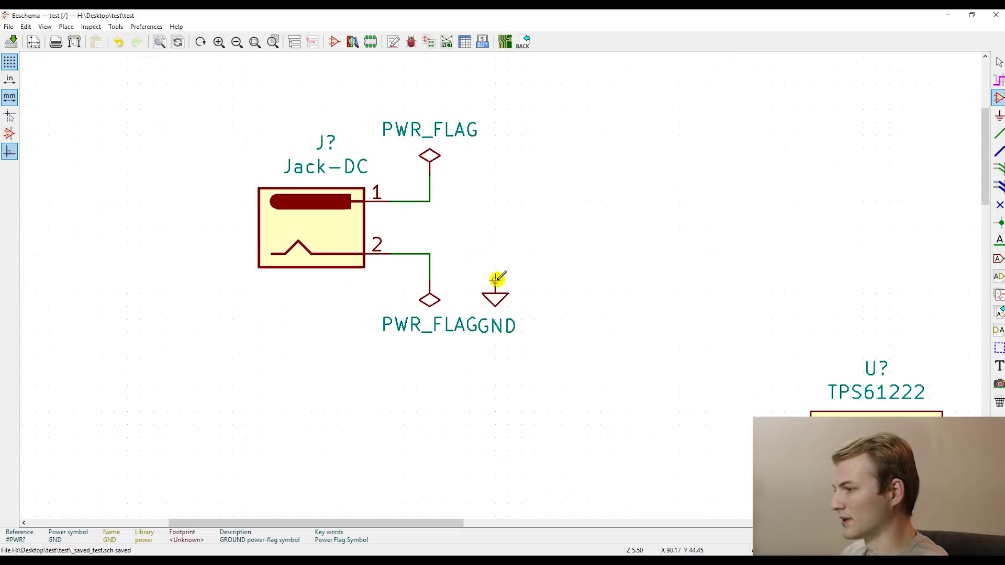
{"action": "key", "text": "r"}
{"action": "key", "text": "r"}
{"action": "key", "text": "r"}
{"action": "key", "text": "r"}
{"action": "left_click", "coordinate": [495, 272]}
{"action": "key", "text": "w"}
{"action": "left_click", "coordinate": [429, 254]}
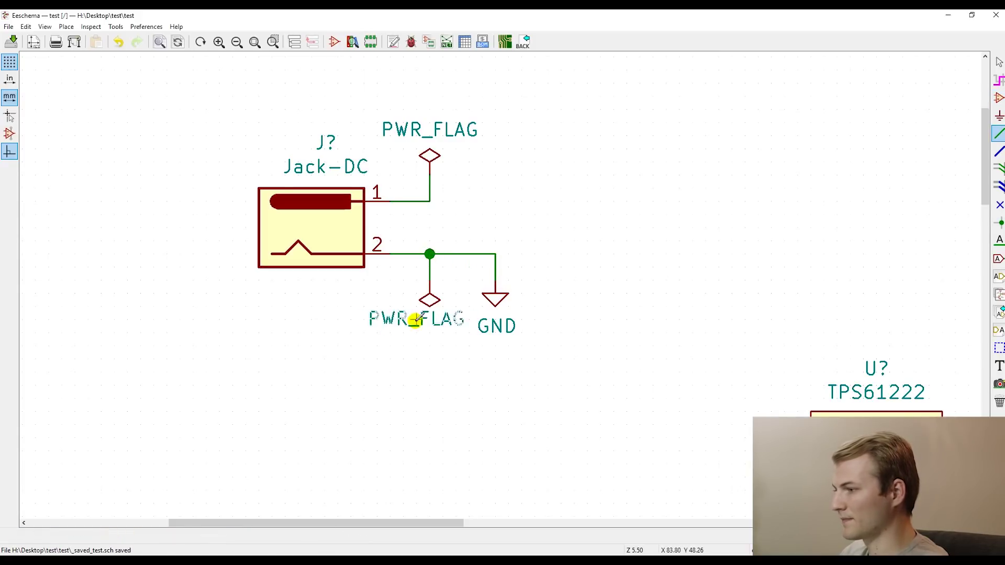
{"action": "key", "text": "Escape"}
- Reposition the TPS61222 to the right of the jack, level with it
{"action": "scroll", "coordinate": [499, 282], "scroll_direction": "down", "scroll_amount": 4}
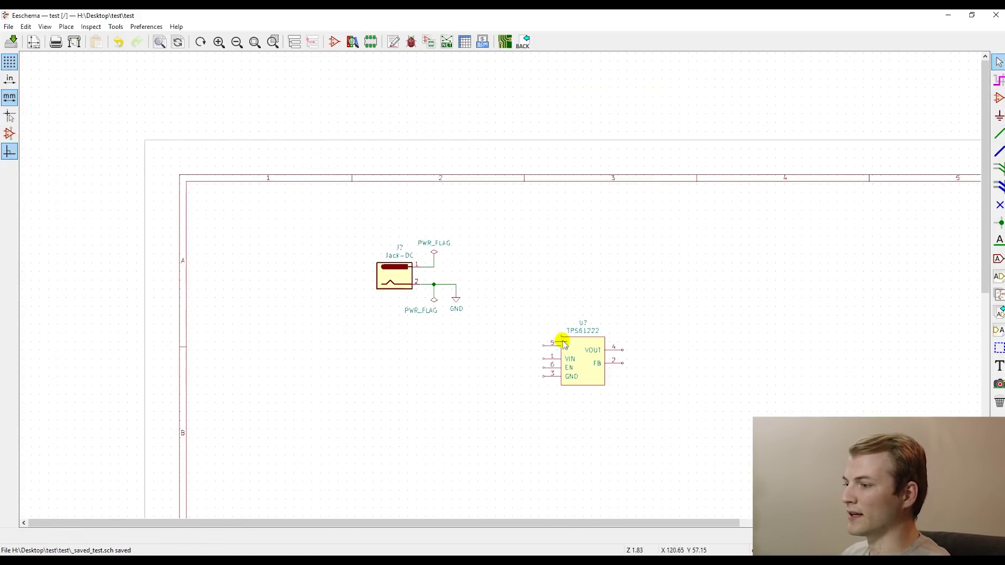
{"action": "scroll", "coordinate": [497, 281], "scroll_direction": "up", "scroll_amount": 1}
{"action": "left_click", "coordinate": [495, 242]}
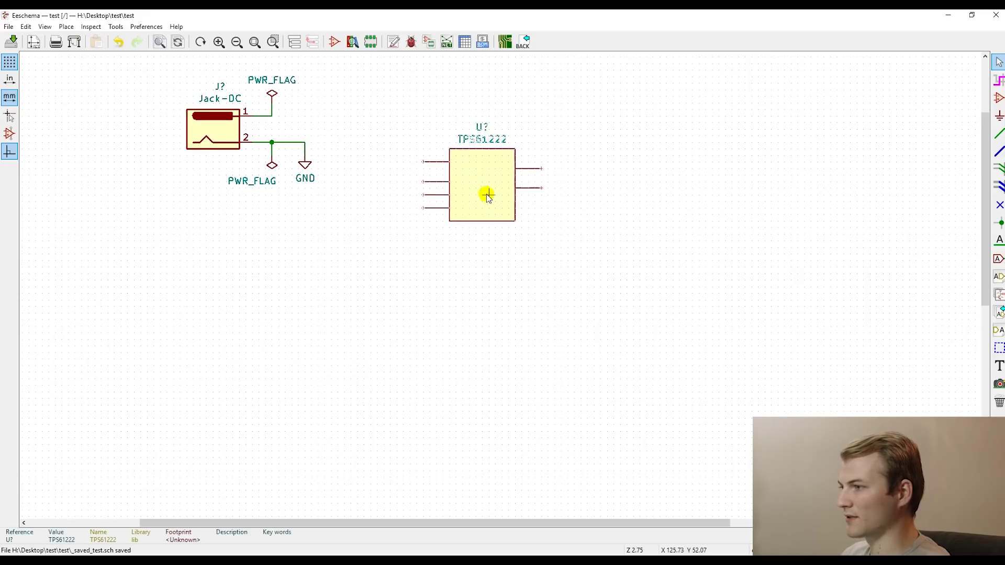
{"action": "scroll", "coordinate": [483, 191], "scroll_direction": "down", "scroll_amount": 1}
{"action": "left_click", "coordinate": [495, 285]}
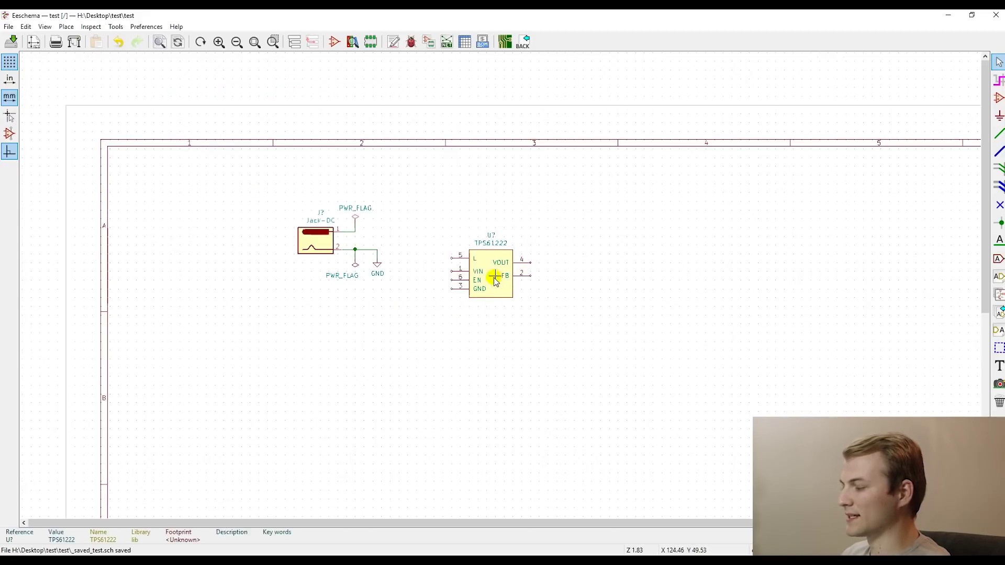
{"action": "key", "text": "m"}
{"action": "left_click", "coordinate": [501, 285]}
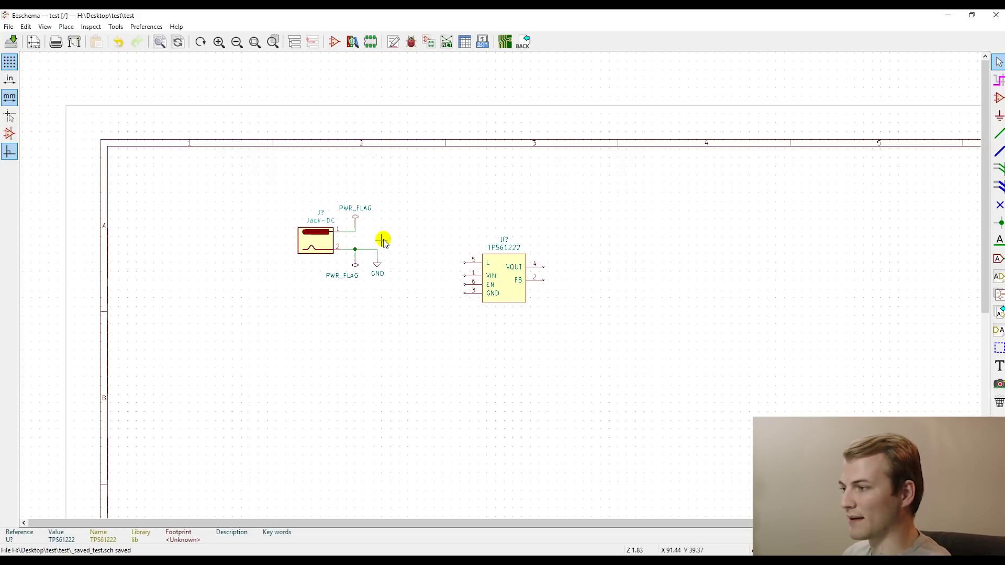
- Draw a wire from jack pin 1 and a separate bent wire right of the TPS61222, leaving a gap
{"action": "scroll", "coordinate": [385, 239], "scroll_direction": "up", "scroll_amount": 3}
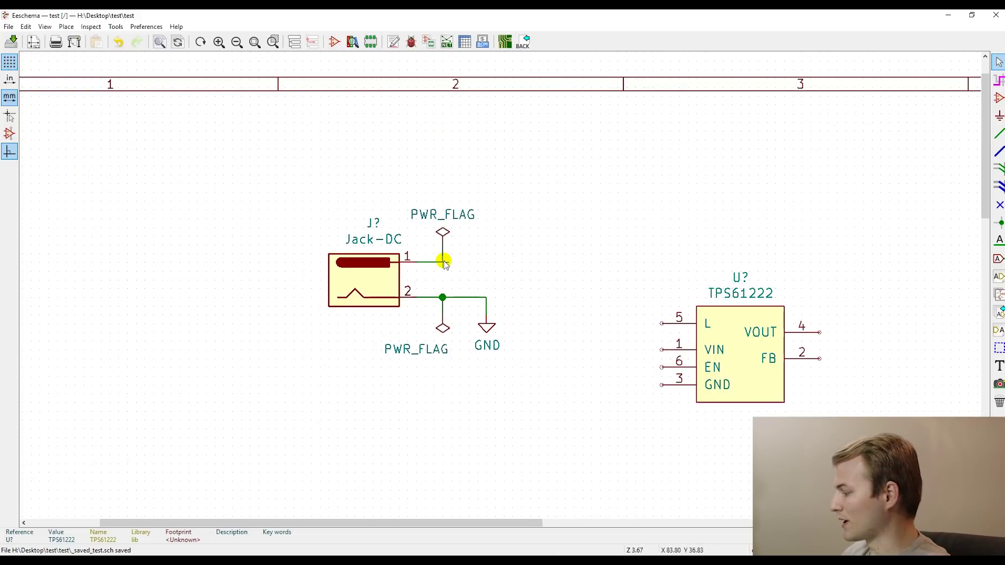
{"action": "key", "text": "w"}
{"action": "scroll", "coordinate": [613, 264], "scroll_direction": "down", "scroll_amount": 1}
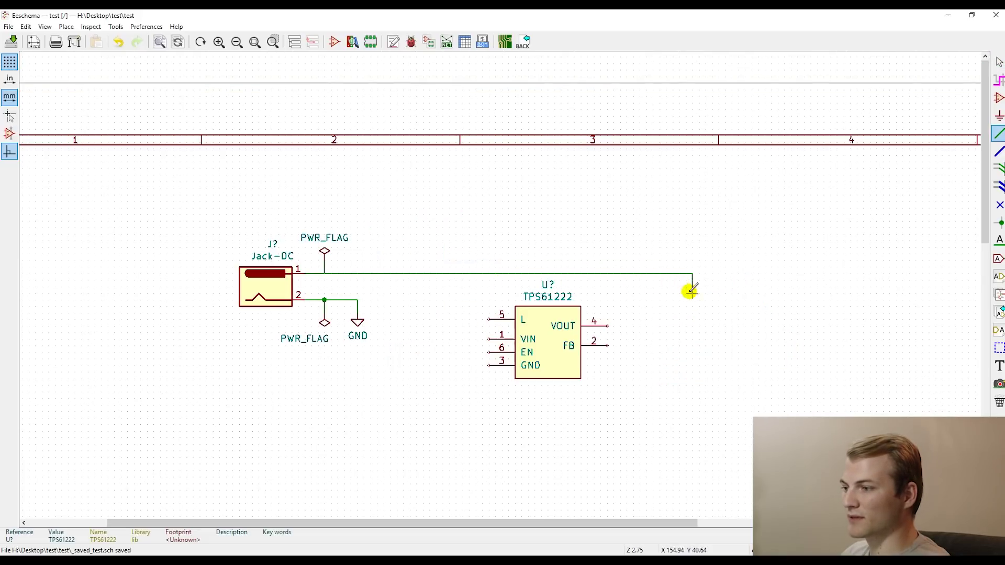
{"action": "double_click", "coordinate": [469, 273]}
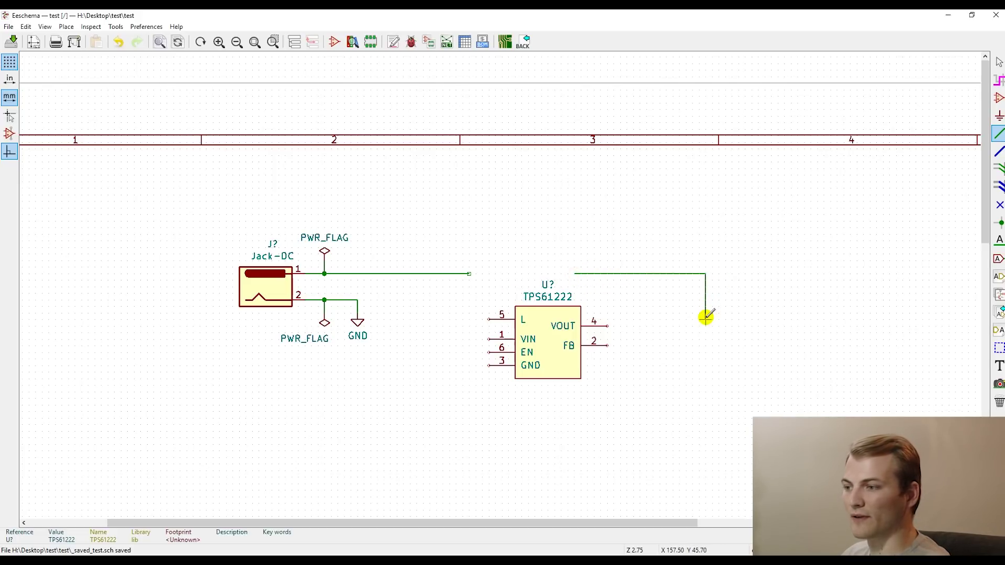
{"action": "double_click", "coordinate": [752, 318]}
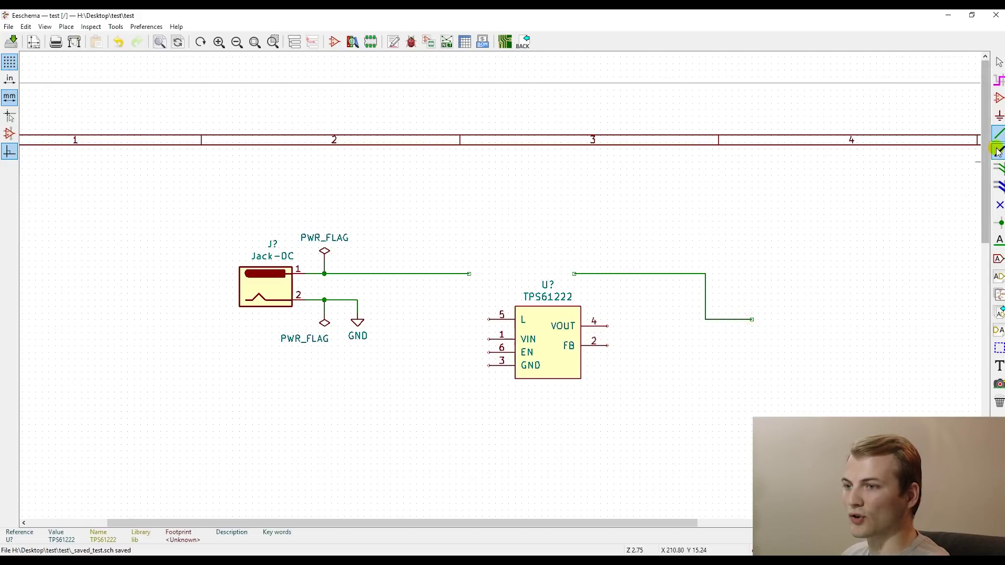
- Attach a 5V_SHARED global label to the wire end and move the TPS61222 below the gap
{"action": "left_click", "coordinate": [998, 259]}
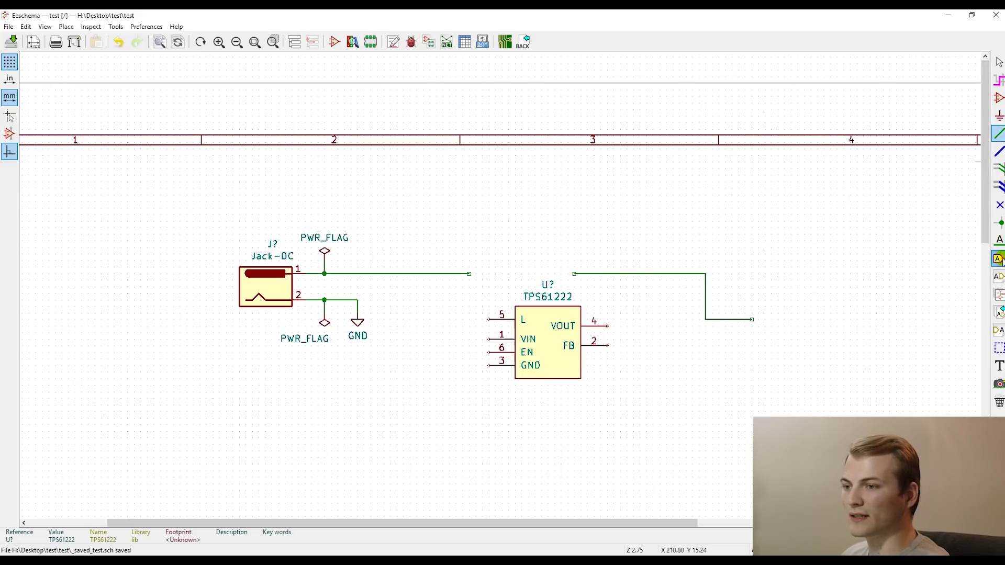
{"action": "left_click", "coordinate": [783, 314]}
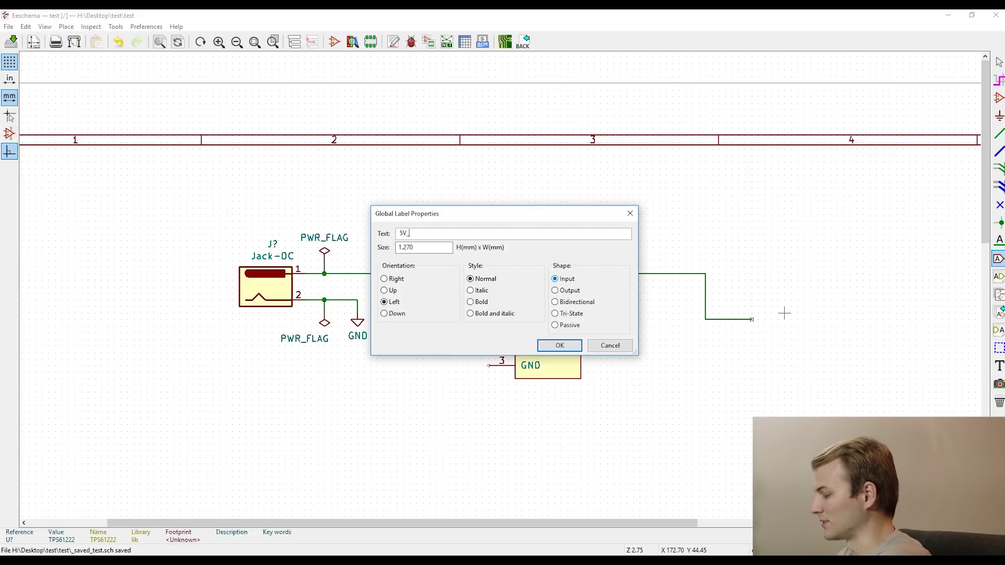
{"action": "key", "text": "Return"}
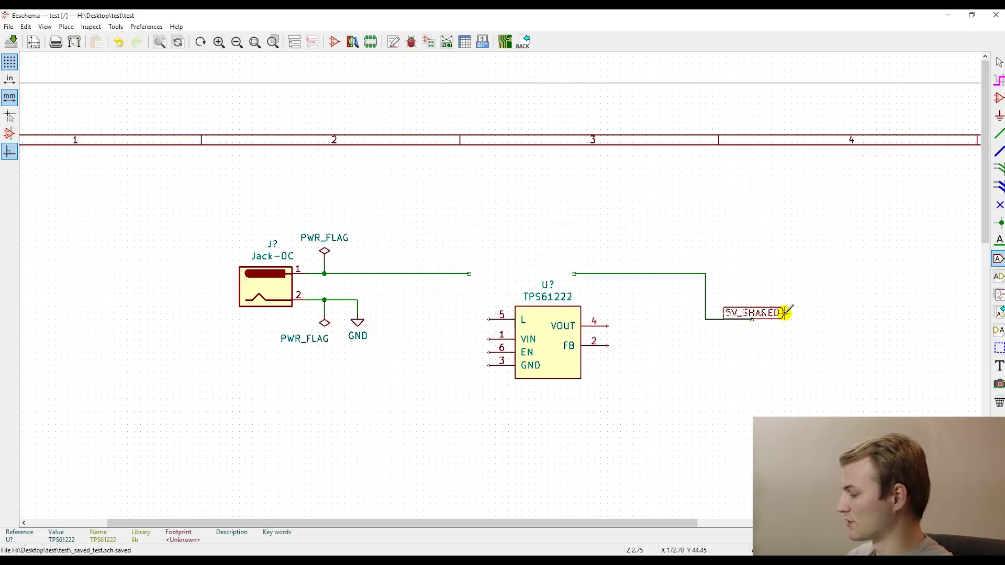
{"action": "left_click", "coordinate": [753, 319]}
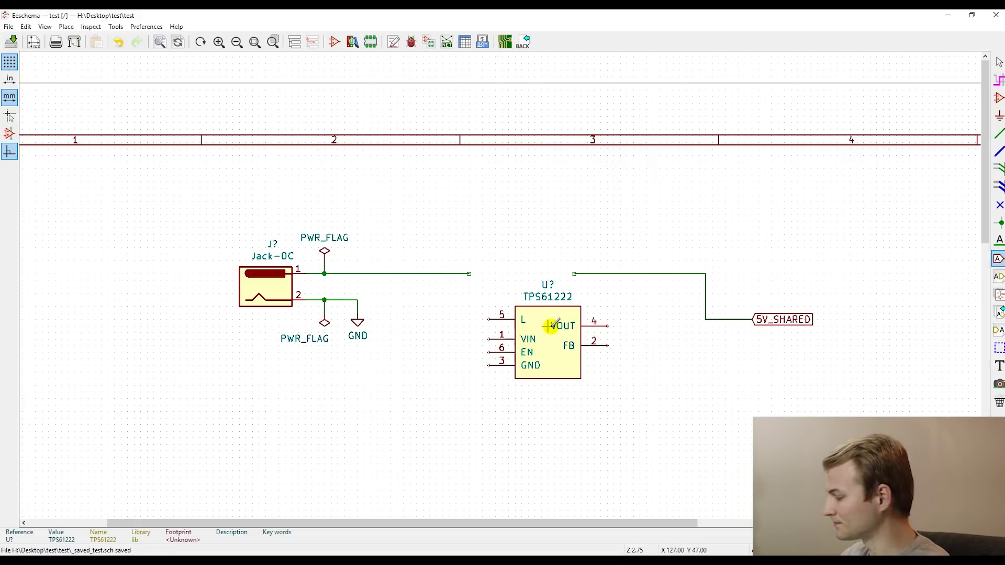
{"action": "key", "text": "m"}
{"action": "left_click", "coordinate": [535, 343]}
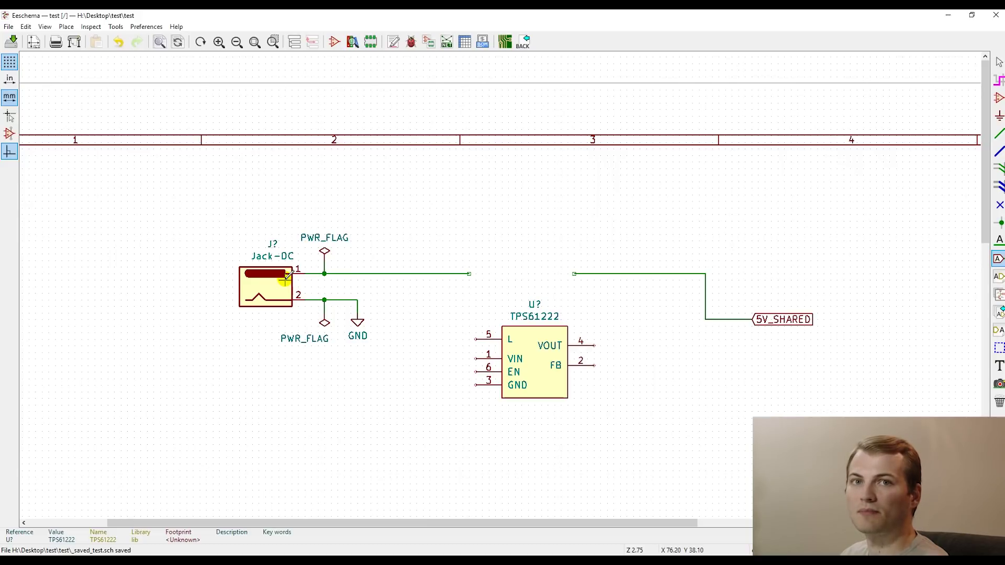
- Place a D_Schottky diode from the recent-symbols history into the supply wire gap
{"action": "left_click", "coordinate": [520, 234]}
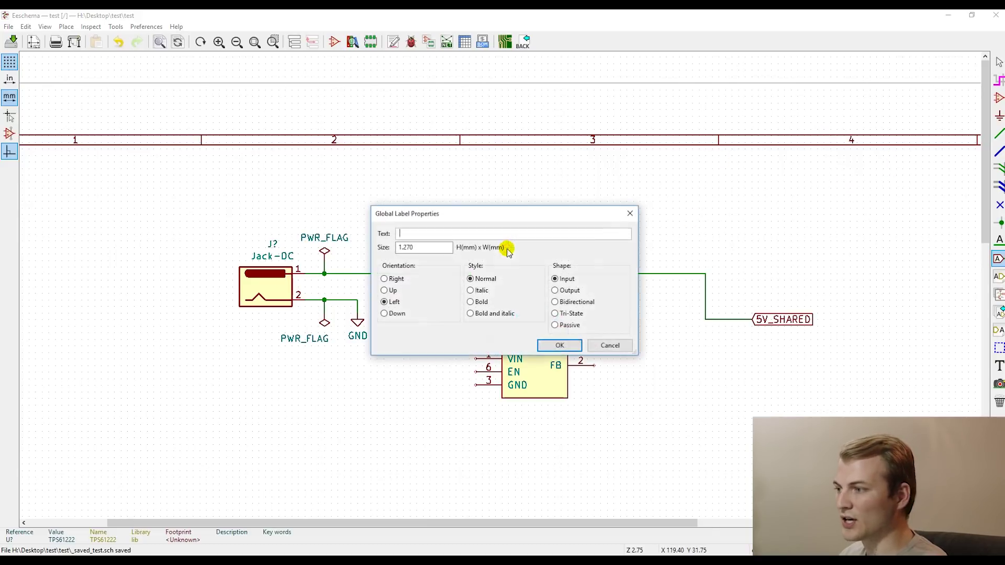
{"action": "left_click", "coordinate": [610, 345]}
{"action": "left_click", "coordinate": [998, 98]}
{"action": "left_click", "coordinate": [508, 206]}
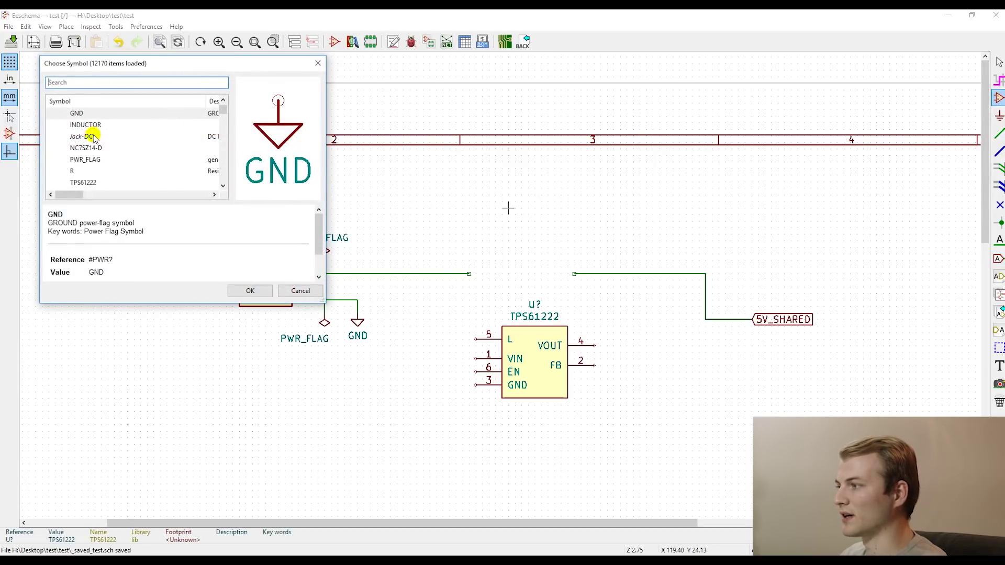
{"action": "scroll", "coordinate": [95, 149], "scroll_direction": "up", "scroll_amount": 2}
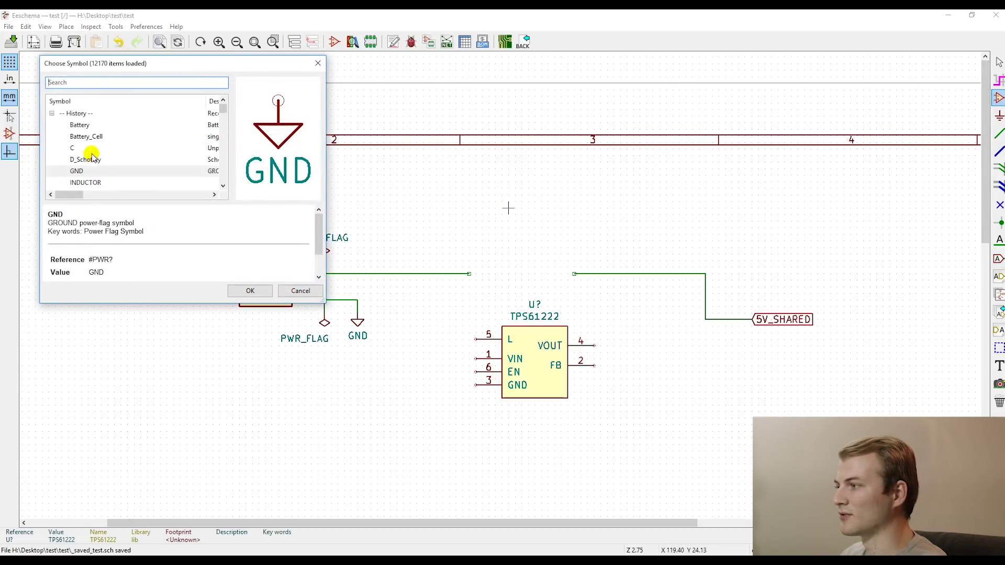
{"action": "left_click", "coordinate": [95, 161]}
{"action": "left_click", "coordinate": [243, 289]}
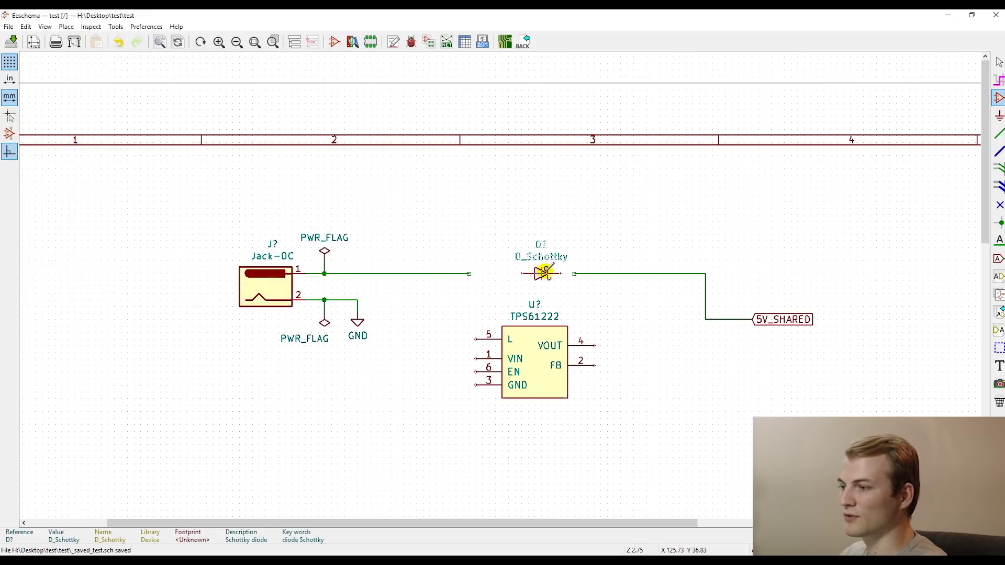
{"action": "left_click", "coordinate": [554, 273]}
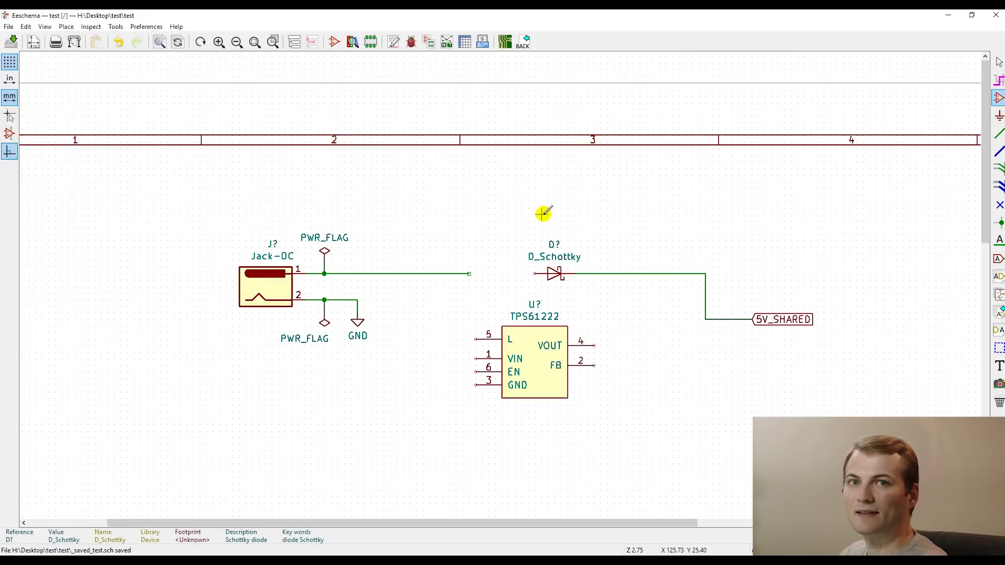
{"action": "left_click", "coordinate": [534, 273]}
{"action": "key", "text": "Escape"}
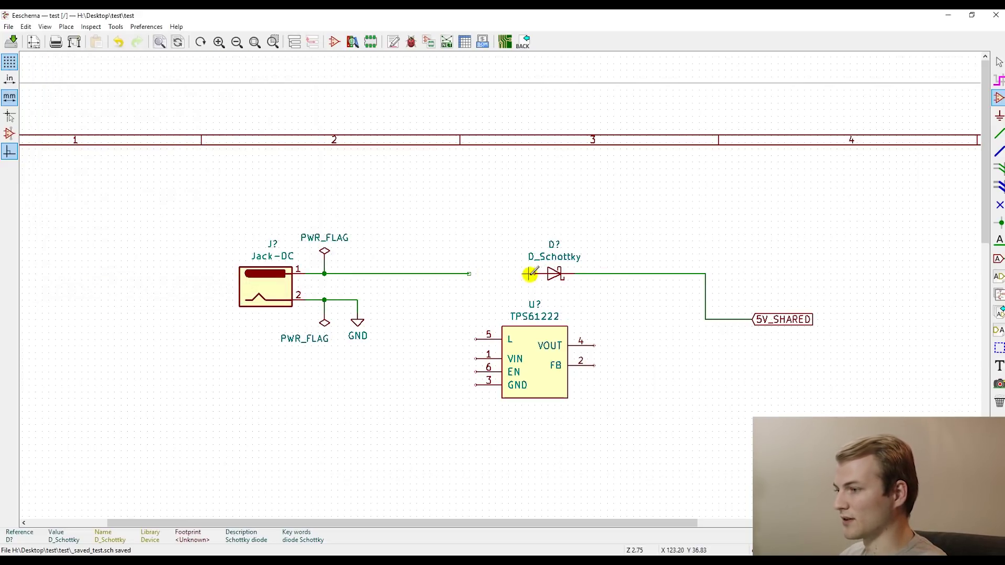
- Wire the diode's left pin to the dangling wire from jack pin 1
{"action": "key", "text": "w"}
{"action": "left_click", "coordinate": [471, 273]}
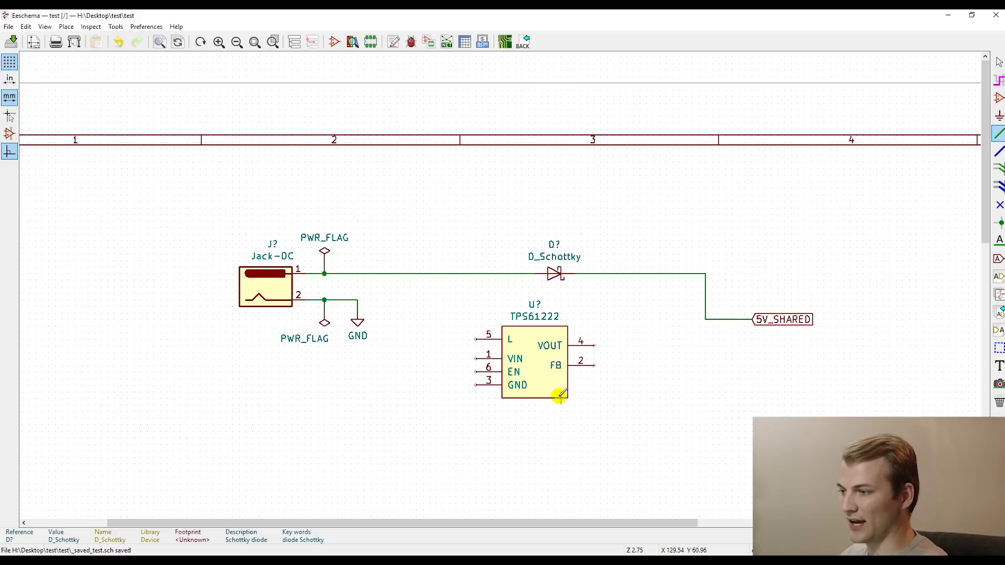
{"action": "scroll", "coordinate": [565, 384], "scroll_direction": "down", "scroll_amount": 1}
{"action": "scroll", "coordinate": [489, 290], "scroll_direction": "up", "scroll_amount": 1}
{"action": "scroll", "coordinate": [487, 259], "scroll_direction": "up", "scroll_amount": 1}
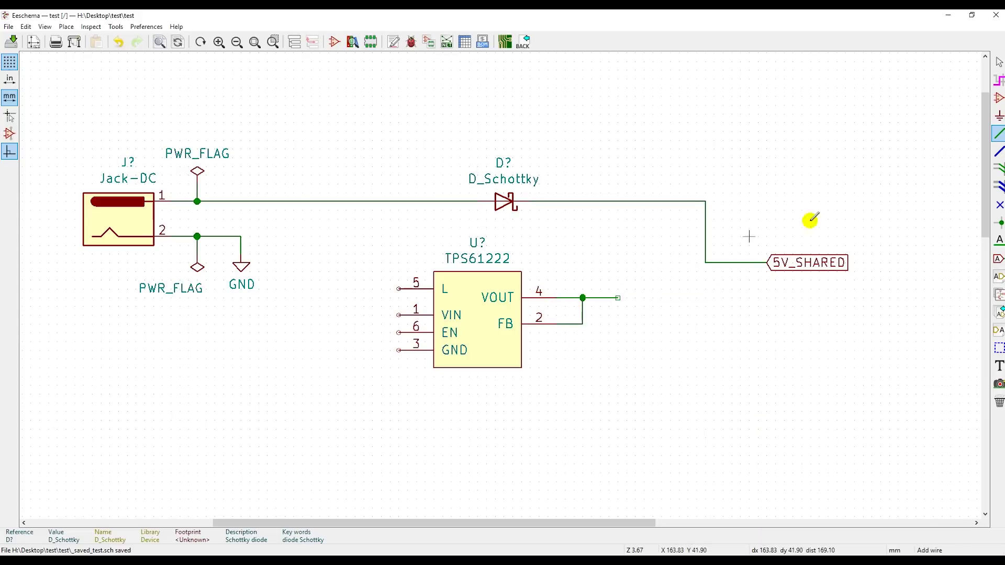
- Add a 10uF output capacitor with ground below VOUT and place the inductor left of the converter
{"action": "key", "text": "a"}
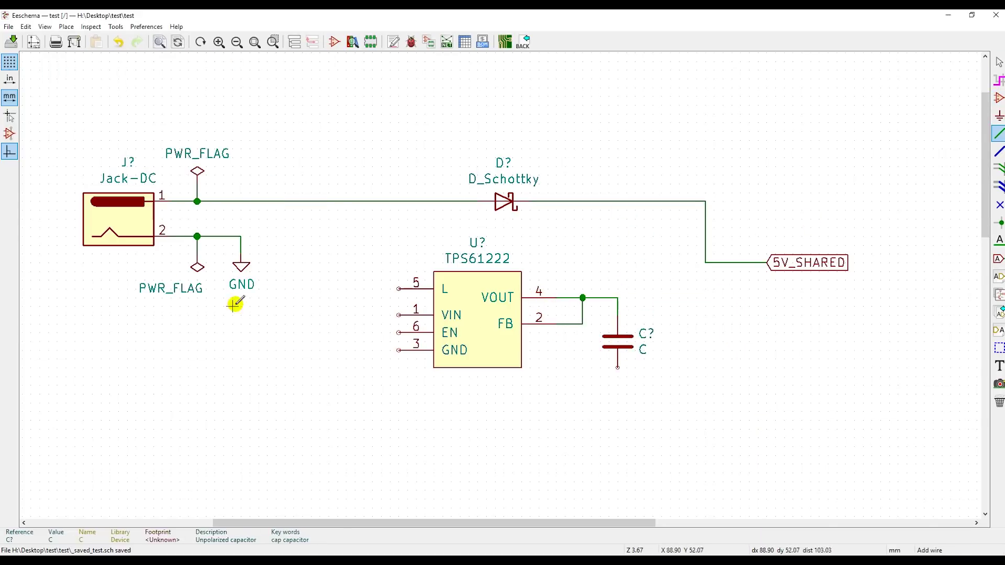
{"action": "key", "text": "c"}
{"action": "key", "text": "v"}
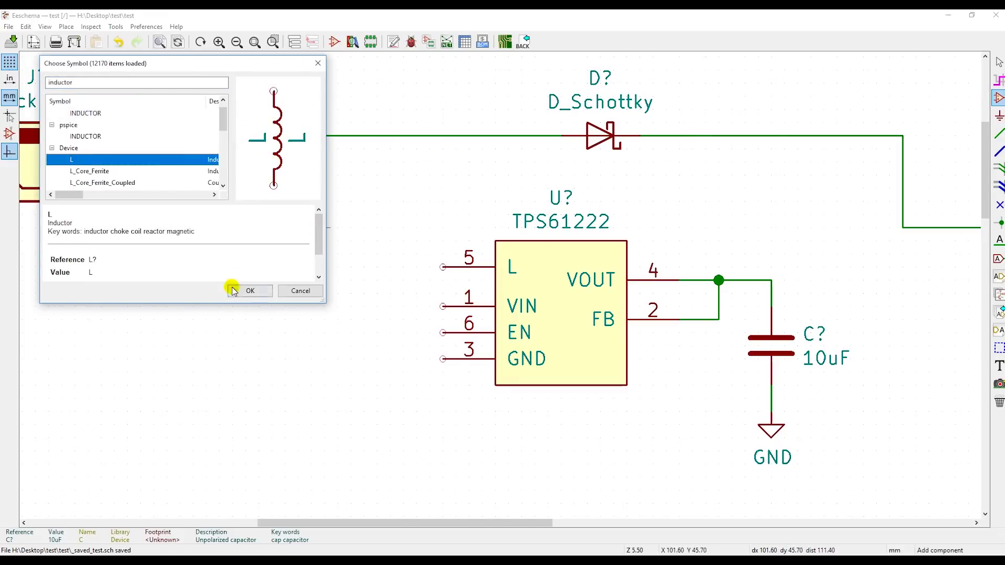
{"action": "left_click", "coordinate": [234, 291]}
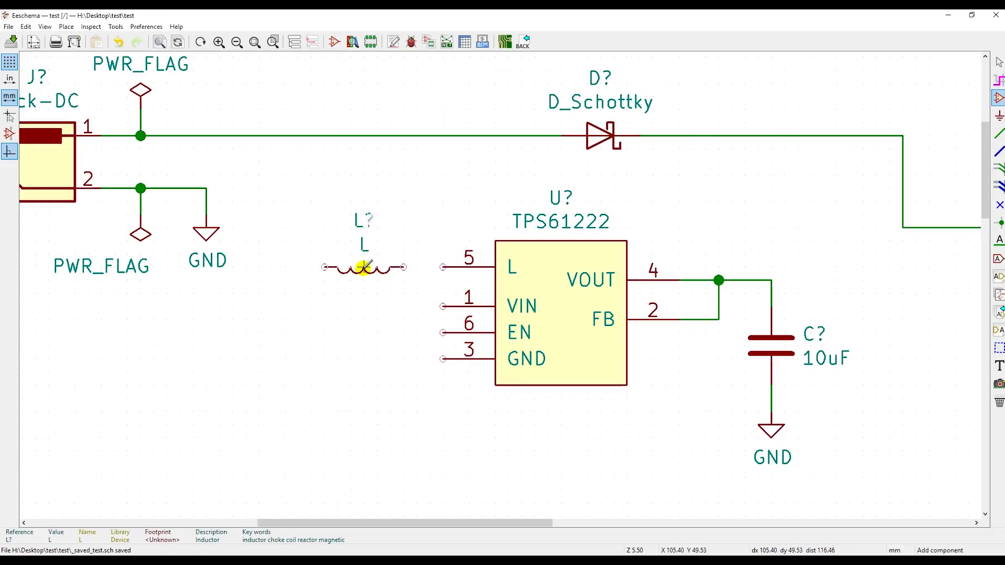
- Wire the inductor between pin 5 and VIN and tie GND pin 3 to ground
{"action": "left_click", "coordinate": [361, 269]}
{"action": "key", "text": "w"}
{"action": "left_click", "coordinate": [403, 267]}
{"action": "left_click", "coordinate": [443, 267]}
{"action": "left_click", "coordinate": [324, 270]}
{"action": "left_click", "coordinate": [444, 306]}
{"action": "left_click", "coordinate": [442, 359]}
{"action": "double_click", "coordinate": [403, 372]}
- Copy the 10uF capacitor as an input capacitor on the left and tidy its wires and labels
{"action": "key", "text": "Escape"}
{"action": "key", "text": "c"}
{"action": "left_click", "coordinate": [271, 319]}
{"action": "key", "text": "m"}
{"action": "left_click_drag", "start_coordinate": [325, 267], "coordinate": [364, 266]}
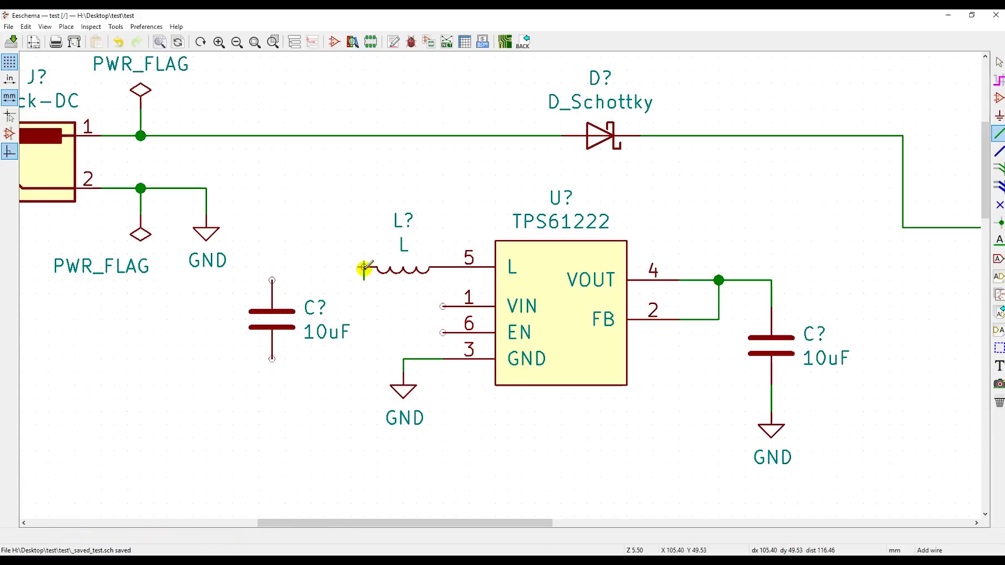
{"action": "left_click_drag", "start_coordinate": [326, 332], "coordinate": [213, 320]}
{"action": "left_click_drag", "start_coordinate": [314, 308], "coordinate": [323, 343]}
- Wire the input capacitor to the VIN junction and ground its bottom pin
{"action": "key", "text": "w"}
{"action": "left_click", "coordinate": [365, 307]}
{"action": "double_click", "coordinate": [325, 306]}
{"action": "key", "text": "c"}
{"action": "left_click", "coordinate": [325, 423]}
{"action": "key", "text": "g"}
{"action": "left_click", "coordinate": [404, 423]}
- Place a grounded Battery_Cell left of the capacitor, wired to the VIN junction
{"action": "type", "text": "ab"}
{"action": "double_click", "coordinate": [86, 125]}
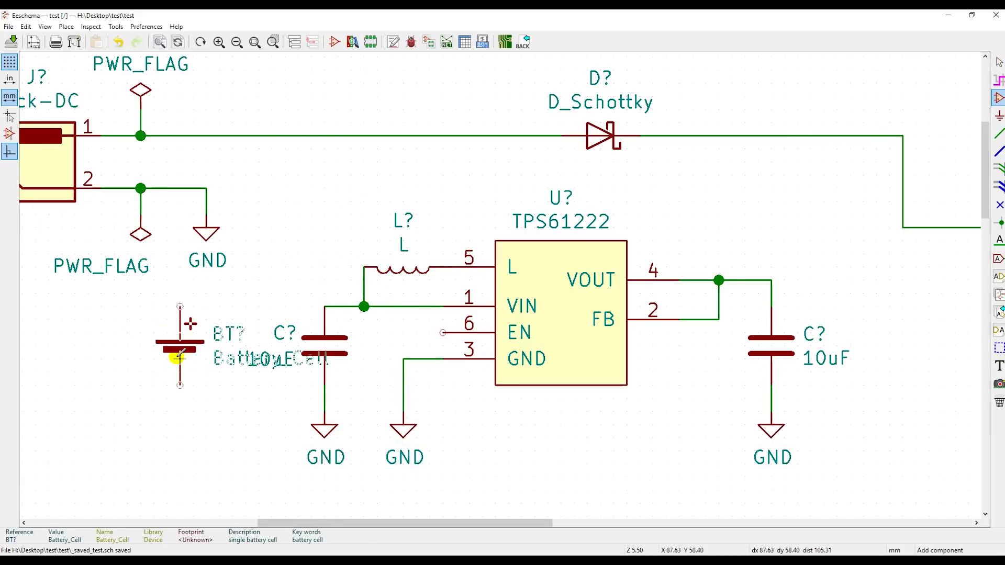
{"action": "left_click", "coordinate": [193, 342]}
{"action": "key", "text": "w"}
{"action": "double_click", "coordinate": [325, 306]}
{"action": "key", "text": "c"}
{"action": "left_click", "coordinate": [194, 423]}
{"action": "left_click_drag", "start_coordinate": [261, 374], "coordinate": [122, 373]}
- Set the battery cell's value to CR2032
{"action": "key", "text": "m"}
{"action": "left_click", "coordinate": [107, 334]}
{"action": "type", "text": "v"}
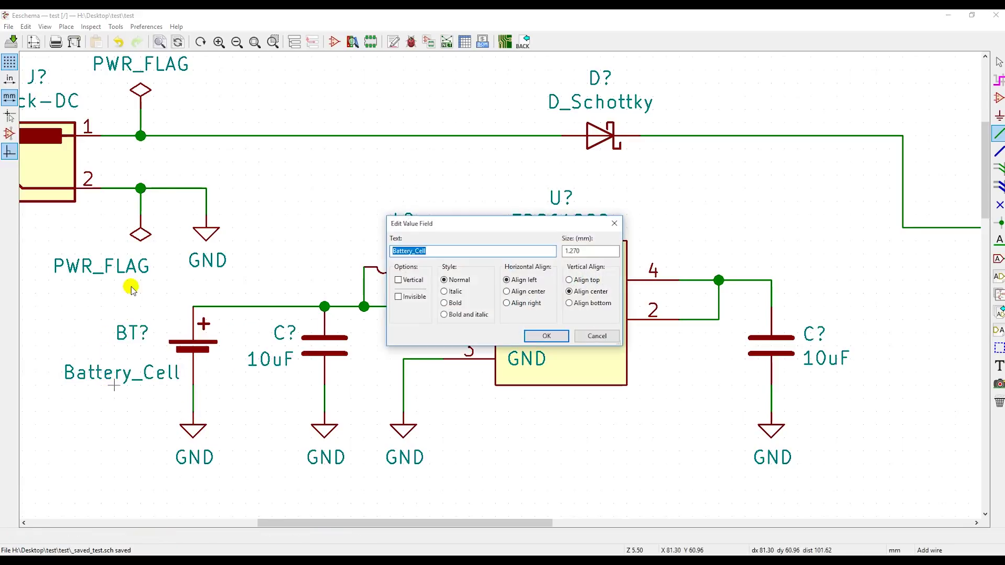
{"action": "type", "text": "CR2032"}
{"action": "key", "text": "Return"}
- Finish the wire from the VOUT junction onto the output capacitor's top pin
{"action": "scroll", "coordinate": [499, 332], "scroll_direction": "down", "scroll_amount": 2}
{"action": "scroll", "coordinate": [497, 280], "scroll_direction": "down", "scroll_amount": 2}
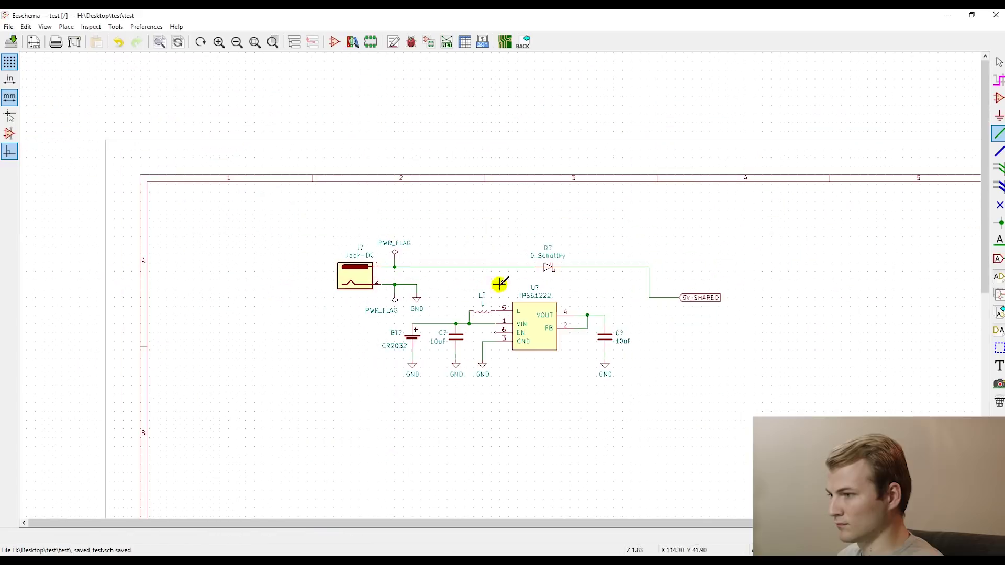
{"action": "scroll", "coordinate": [545, 280], "scroll_direction": "up", "scroll_amount": 2}
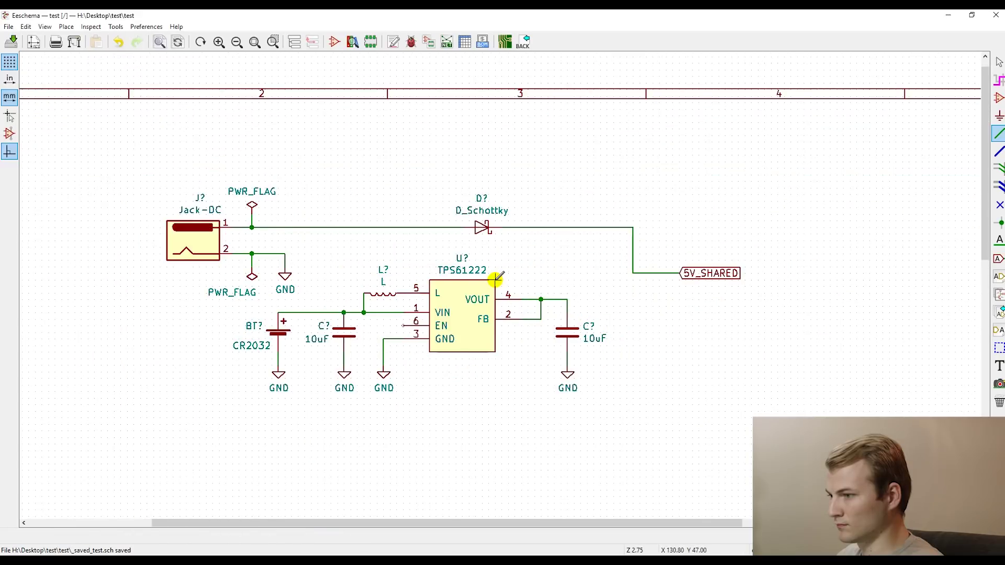
{"action": "left_click", "coordinate": [568, 298]}
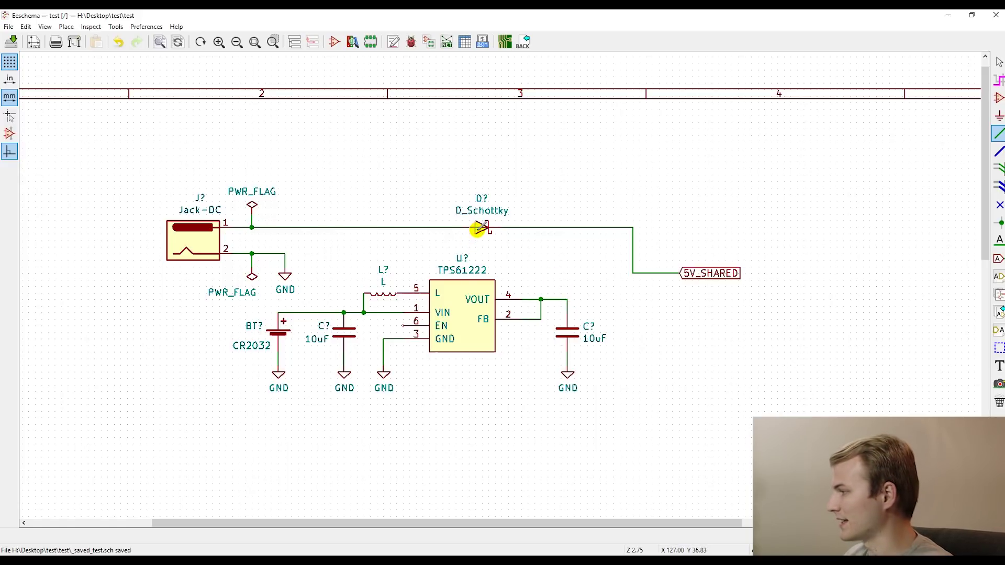
- Duplicate the Schottky diode after the capacitor junction and wire its right pin to the 5V_SHARED line
{"action": "key", "text": "c"}
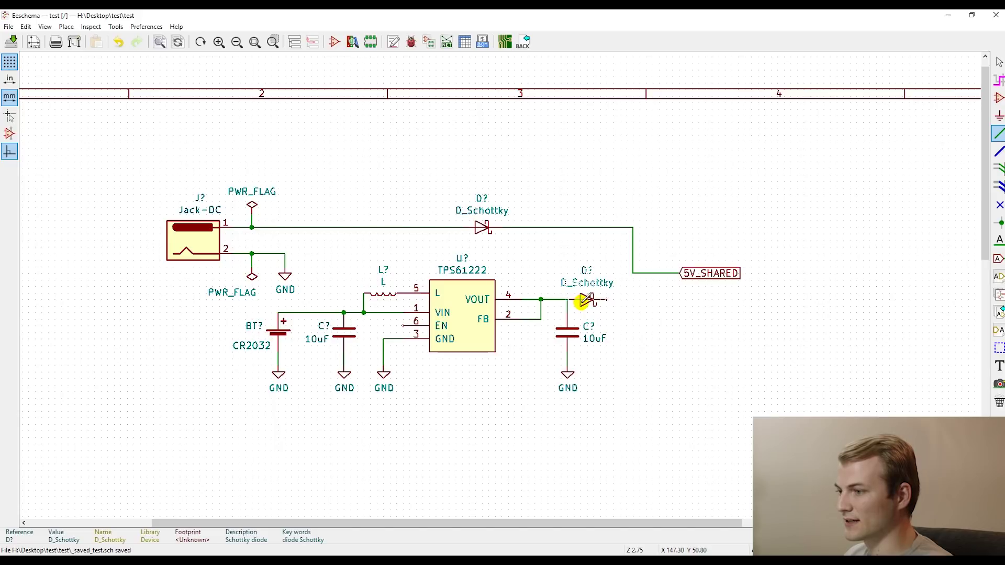
{"action": "left_click", "coordinate": [585, 299]}
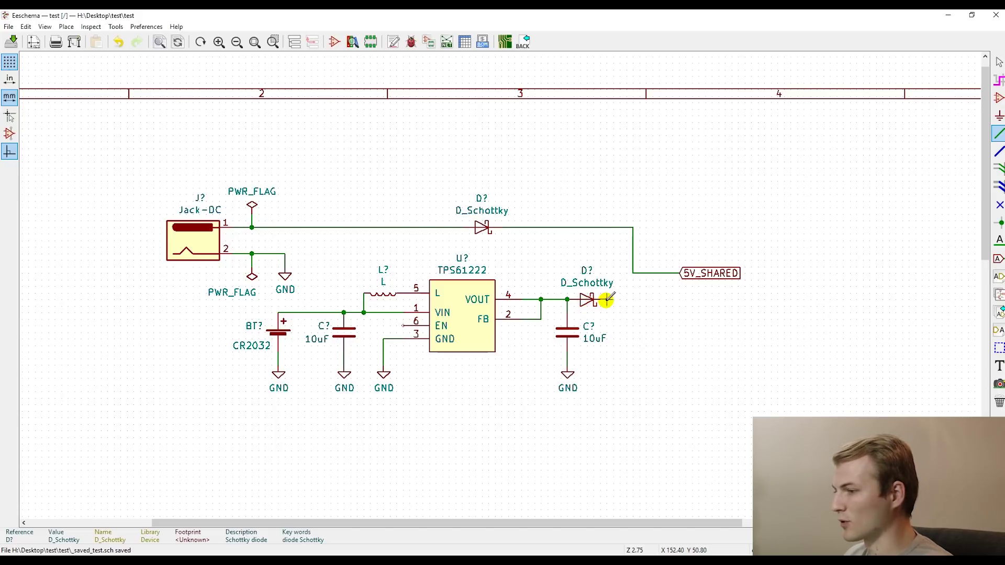
{"action": "left_click", "coordinate": [606, 299]}
{"action": "left_click", "coordinate": [633, 273]}
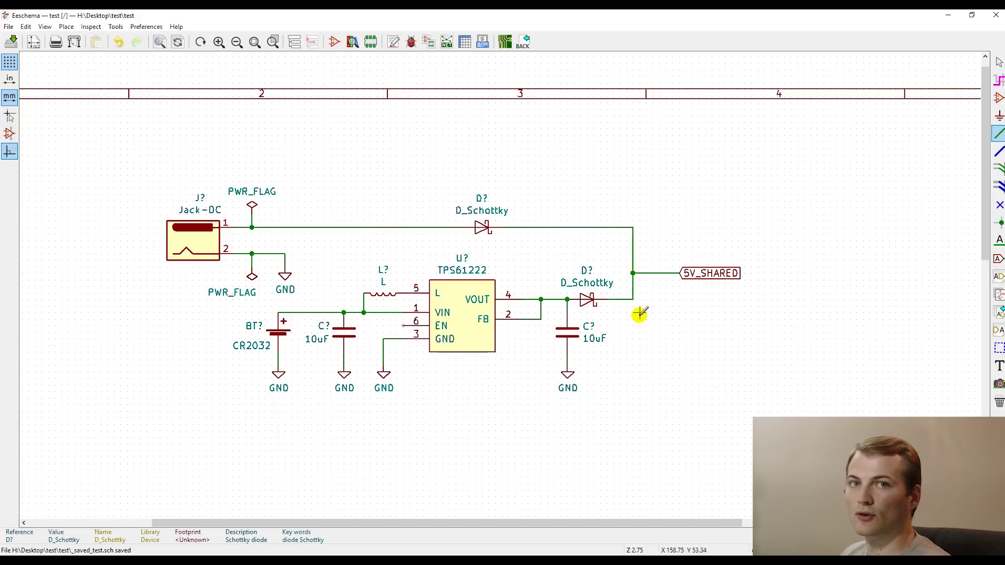
{"action": "scroll", "coordinate": [596, 317], "scroll_direction": "up", "scroll_amount": 1}
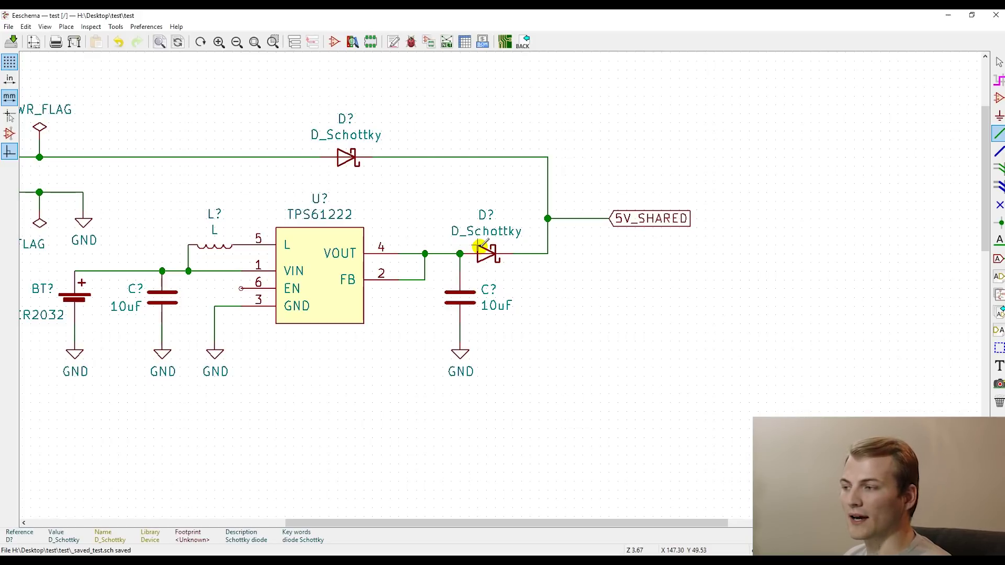
{"action": "scroll", "coordinate": [481, 246], "scroll_direction": "down", "scroll_amount": 5}
{"action": "scroll", "coordinate": [489, 281], "scroll_direction": "up", "scroll_amount": 5}
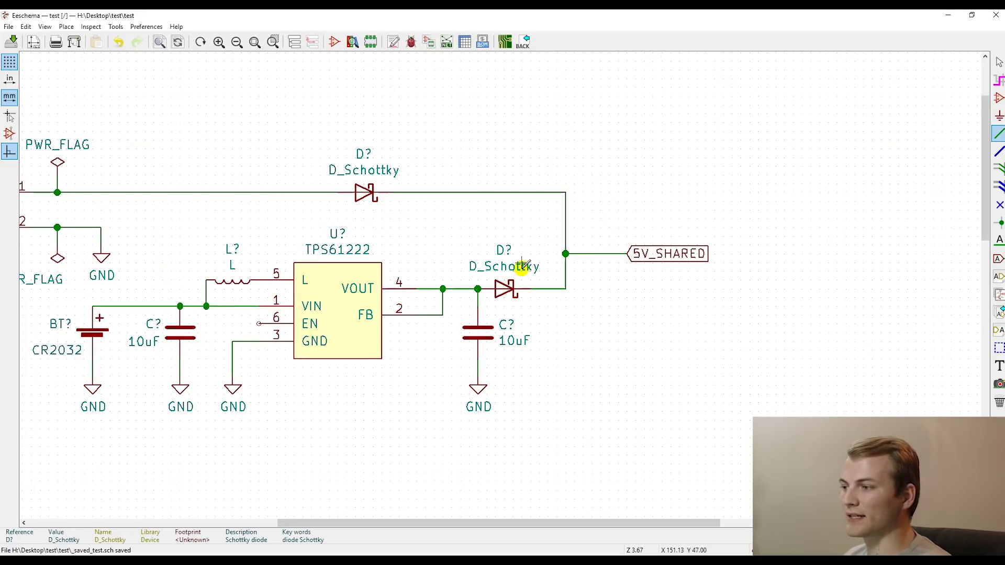
{"action": "scroll", "coordinate": [506, 289], "scroll_direction": "down", "scroll_amount": 1}
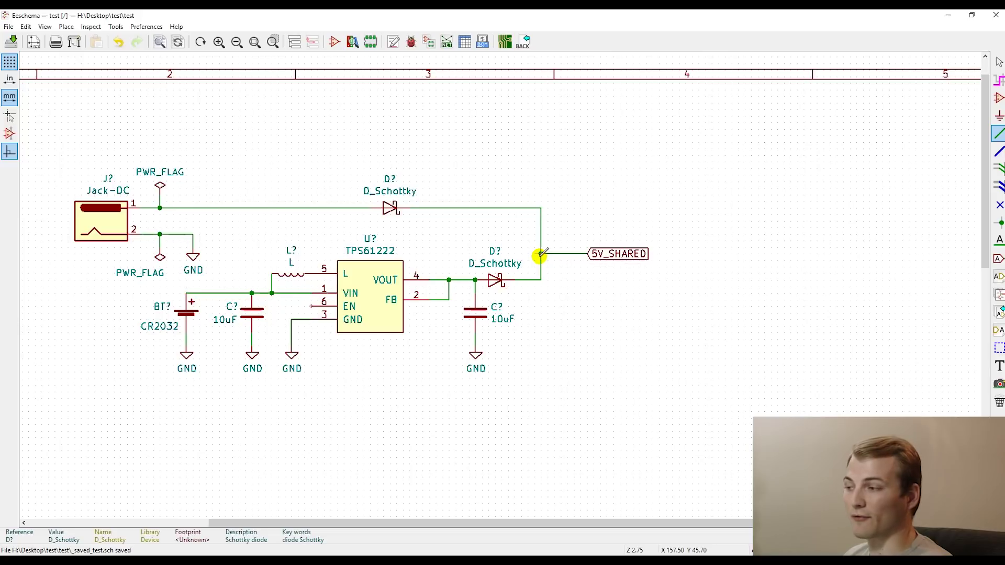
{"action": "scroll", "coordinate": [523, 266], "scroll_direction": "down", "scroll_amount": 3}
{"action": "scroll", "coordinate": [471, 293], "scroll_direction": "up", "scroll_amount": 3}
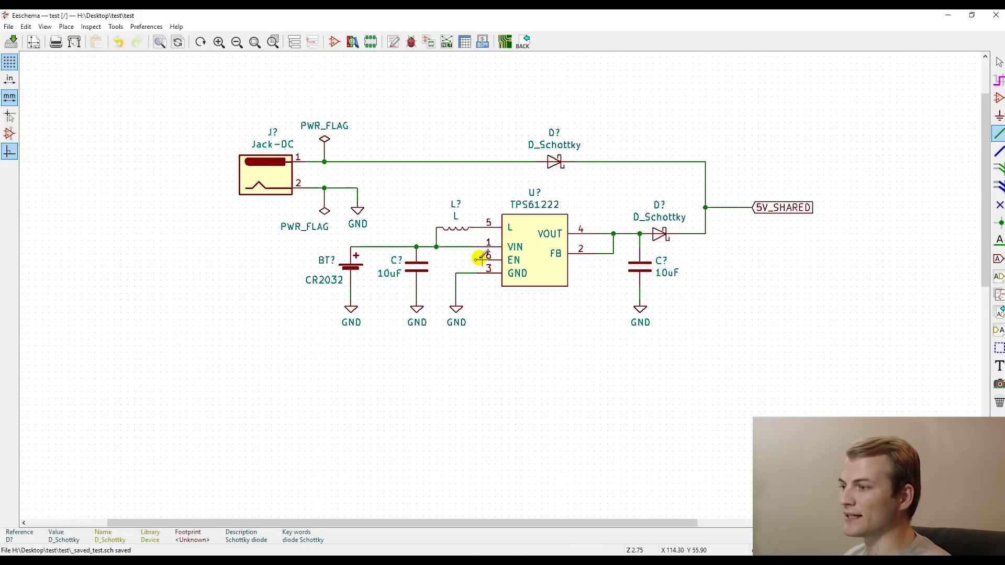
{"action": "scroll", "coordinate": [475, 258], "scroll_direction": "up", "scroll_amount": 1}
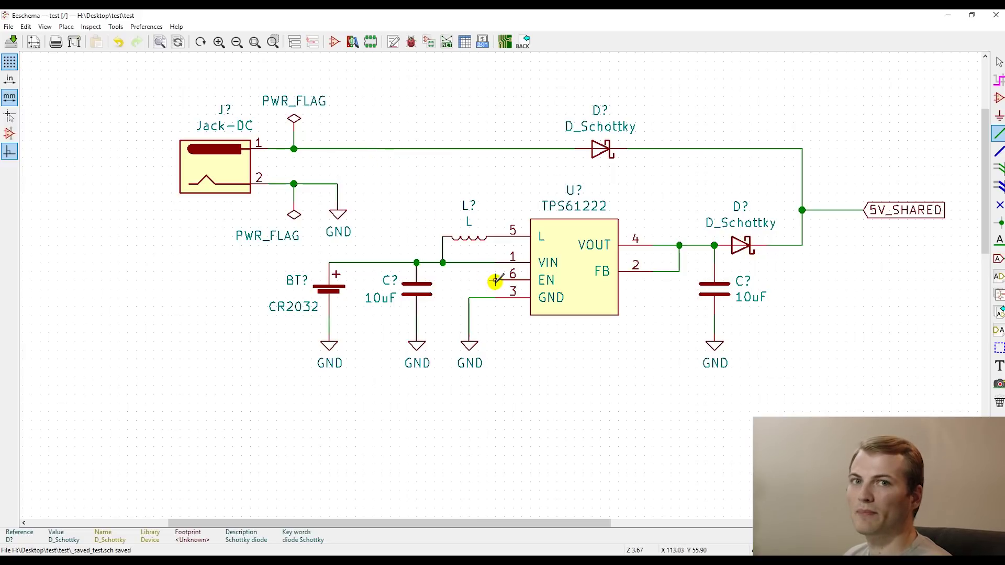
{"action": "scroll", "coordinate": [495, 281], "scroll_direction": "down", "scroll_amount": 3}
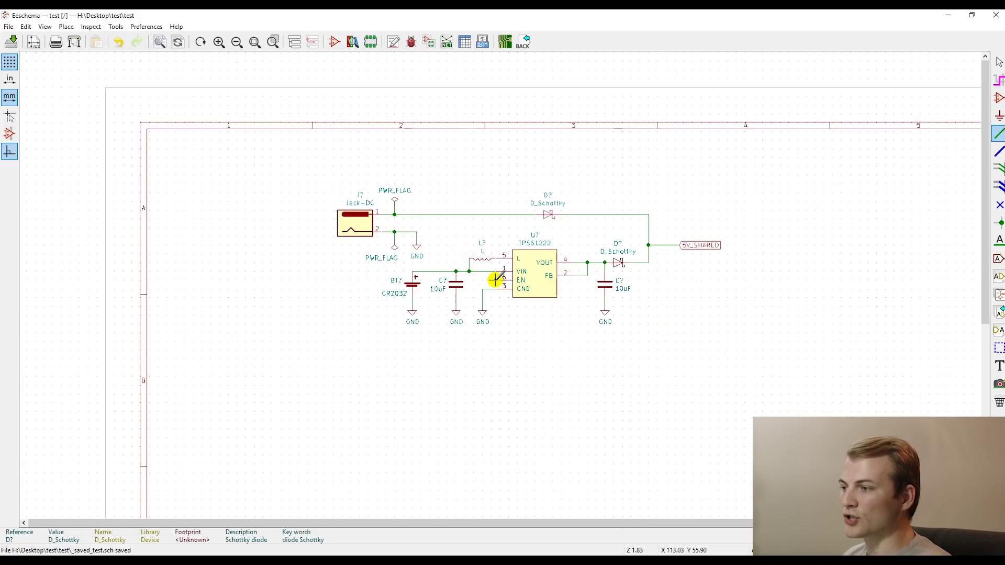
{"action": "scroll", "coordinate": [494, 278], "scroll_direction": "up", "scroll_amount": 2}
{"action": "left_click", "coordinate": [998, 98]}
- Place an NC7SZ14-D inverter left of the CR2032 cell, value text below, reference above
{"action": "left_click", "coordinate": [238, 312]}
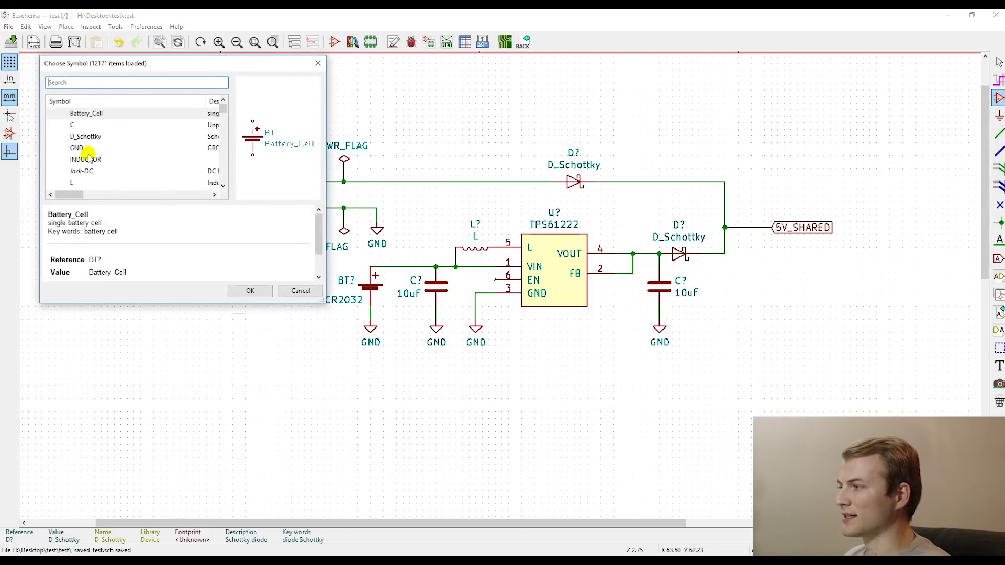
{"action": "scroll", "coordinate": [86, 147], "scroll_direction": "down", "scroll_amount": 1}
{"action": "left_click", "coordinate": [87, 134]}
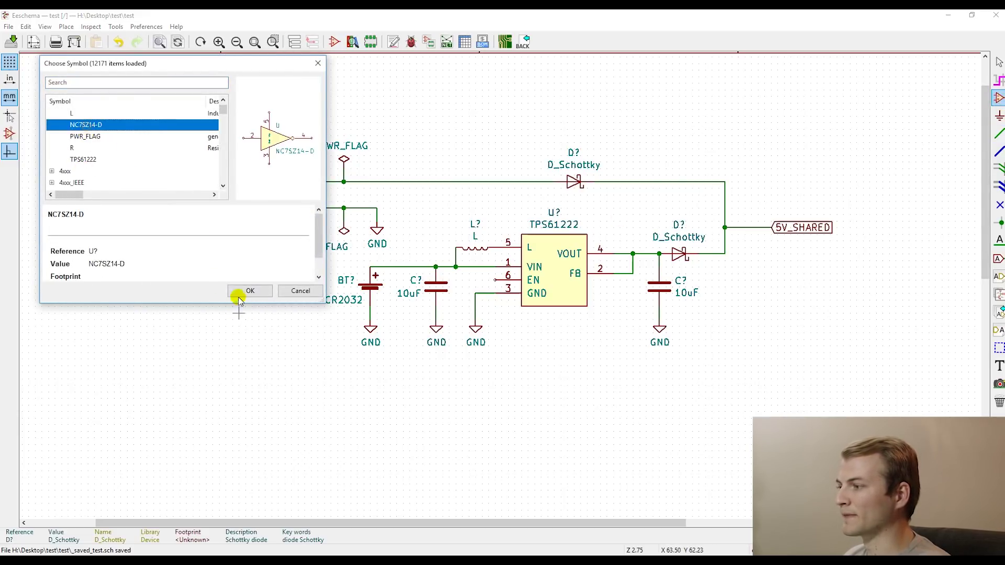
{"action": "left_click", "coordinate": [242, 292]}
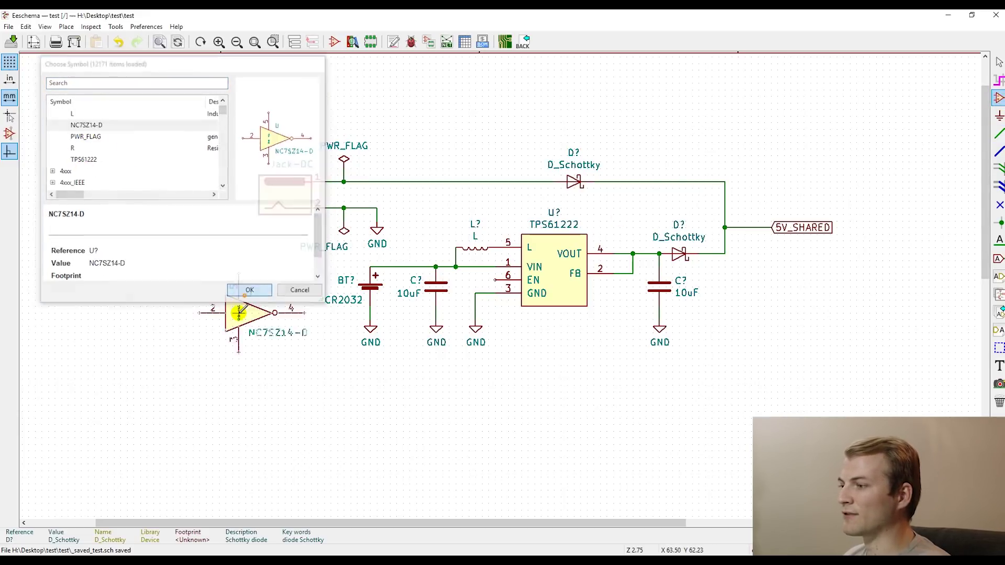
{"action": "left_click", "coordinate": [185, 338]}
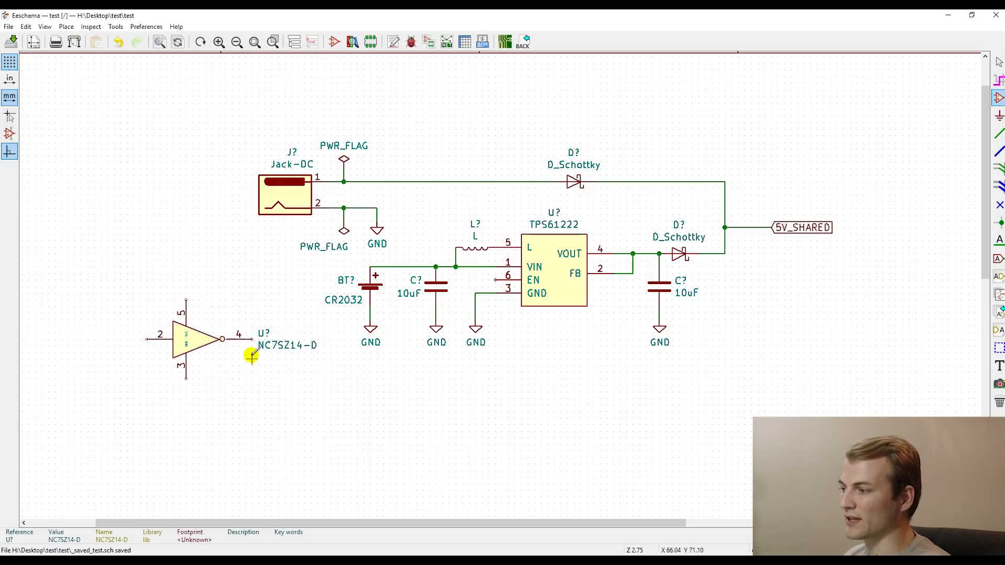
{"action": "scroll", "coordinate": [253, 341], "scroll_direction": "up", "scroll_amount": 2}
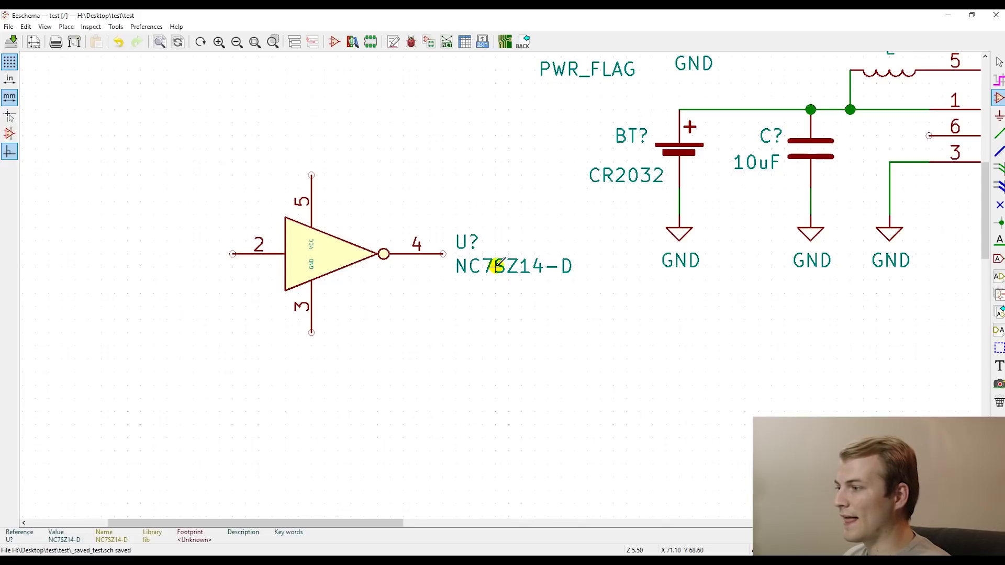
{"action": "key", "text": "m"}
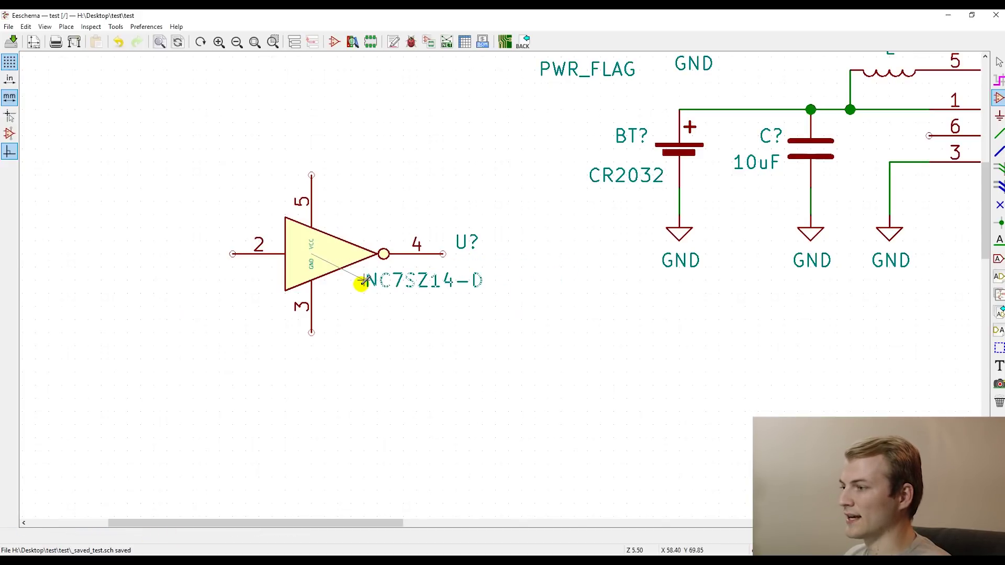
{"action": "left_click", "coordinate": [364, 281]}
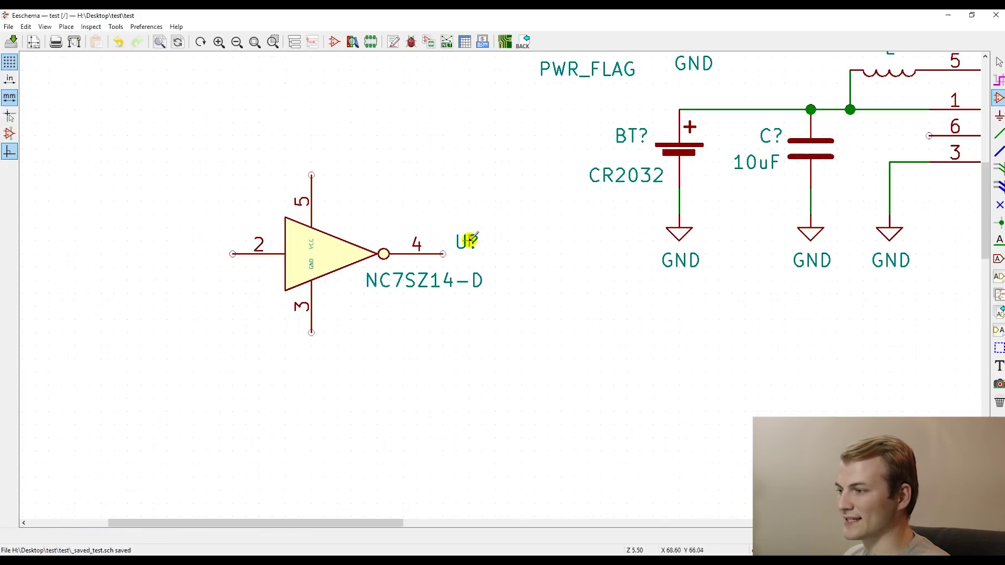
{"action": "key", "text": "m"}
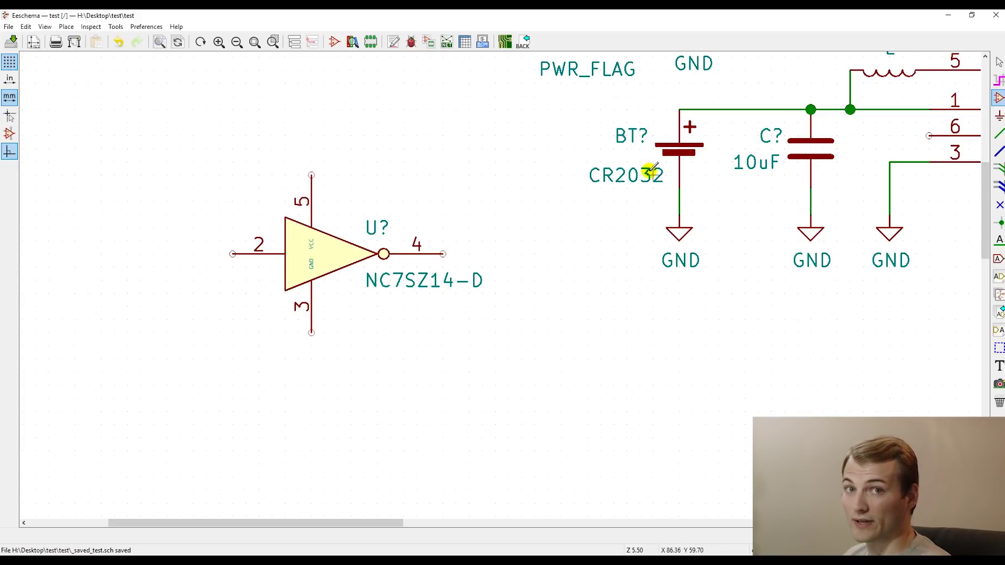
- Attach a vertical global label to the battery VIN wire and rename it from 5V_BATT to V_BATT
{"action": "scroll", "coordinate": [648, 161], "scroll_direction": "down", "scroll_amount": 2}
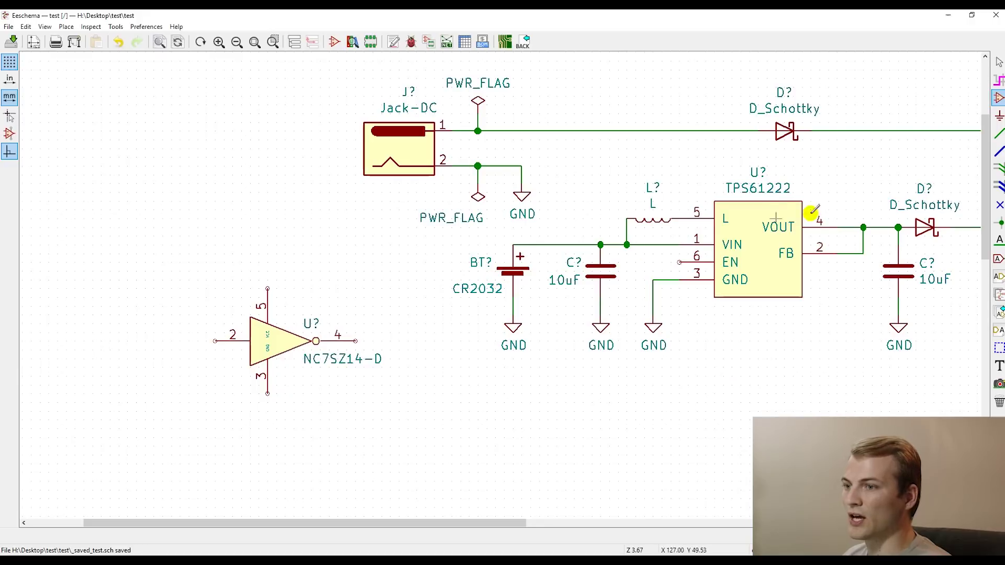
{"action": "left_click", "coordinate": [440, 248]}
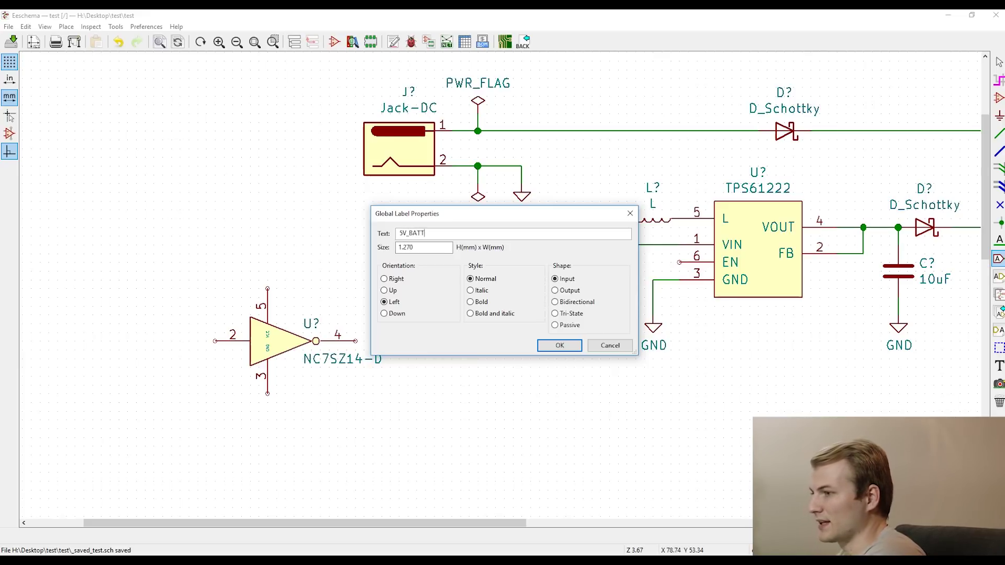
{"action": "key", "text": "Return"}
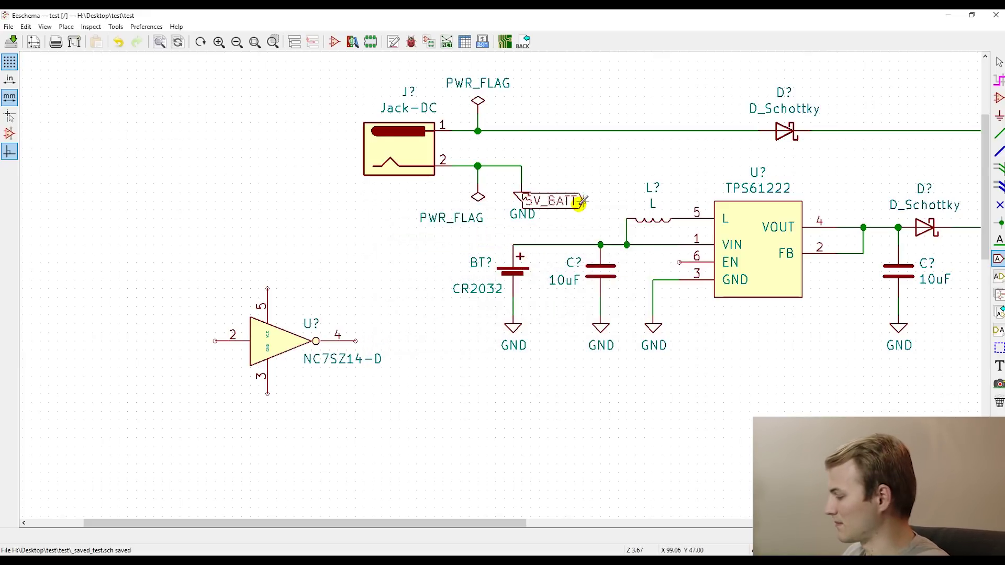
{"action": "key", "text": "r"}
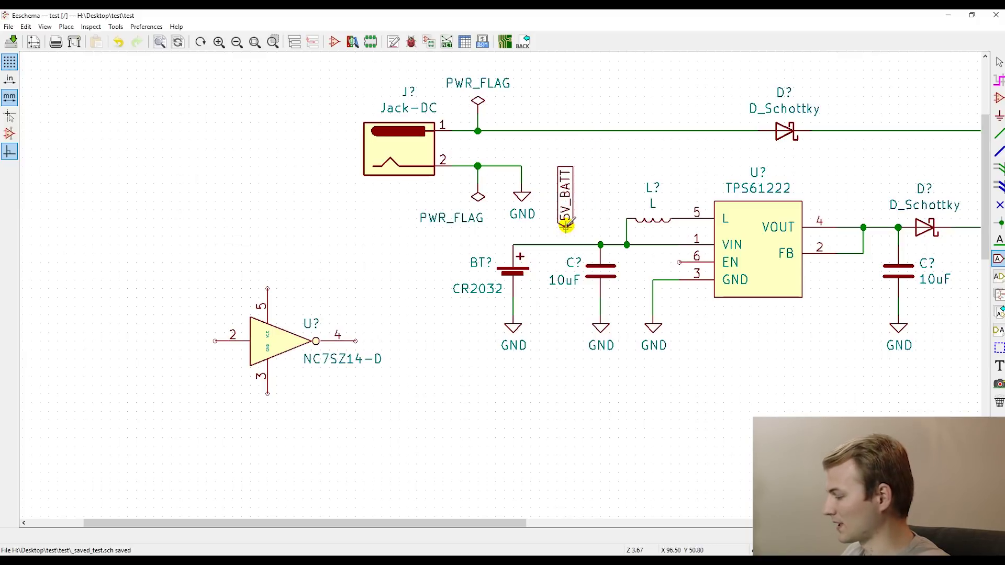
{"action": "left_click", "coordinate": [566, 226]}
{"action": "key", "text": "w"}
{"action": "double_click", "coordinate": [567, 222]}
{"action": "double_click", "coordinate": [567, 215]}
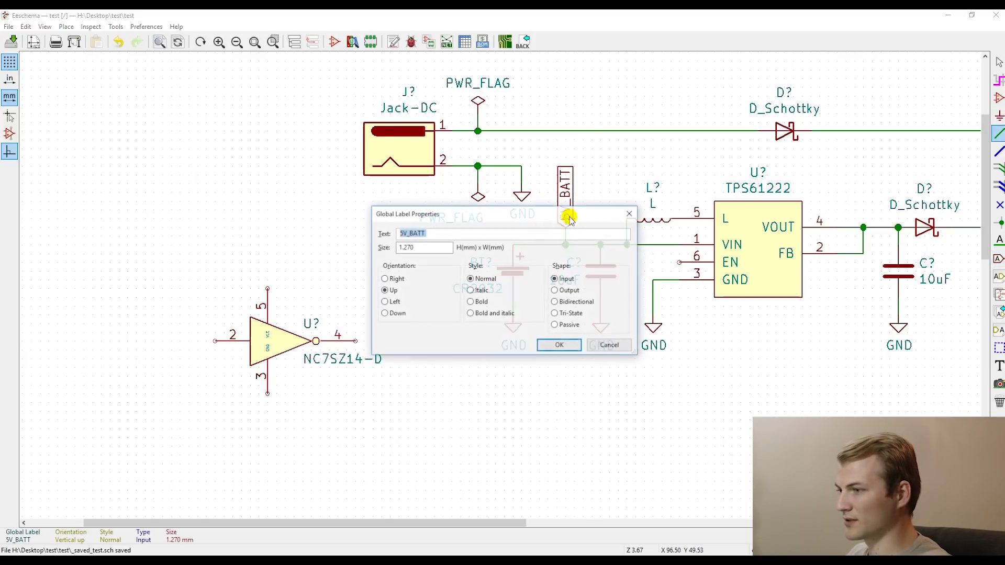
{"action": "key", "text": "BackSpace"}
{"action": "key", "text": "Return"}
- Move a V_BATT label above the inverter and wire it to pin 5
{"action": "key", "text": "m"}
{"action": "key", "text": "r"}
{"action": "key", "text": "r"}
{"action": "key", "text": "r"}
{"action": "left_click", "coordinate": [268, 253]}
{"action": "key", "text": "w"}
{"action": "key", "text": "r"}
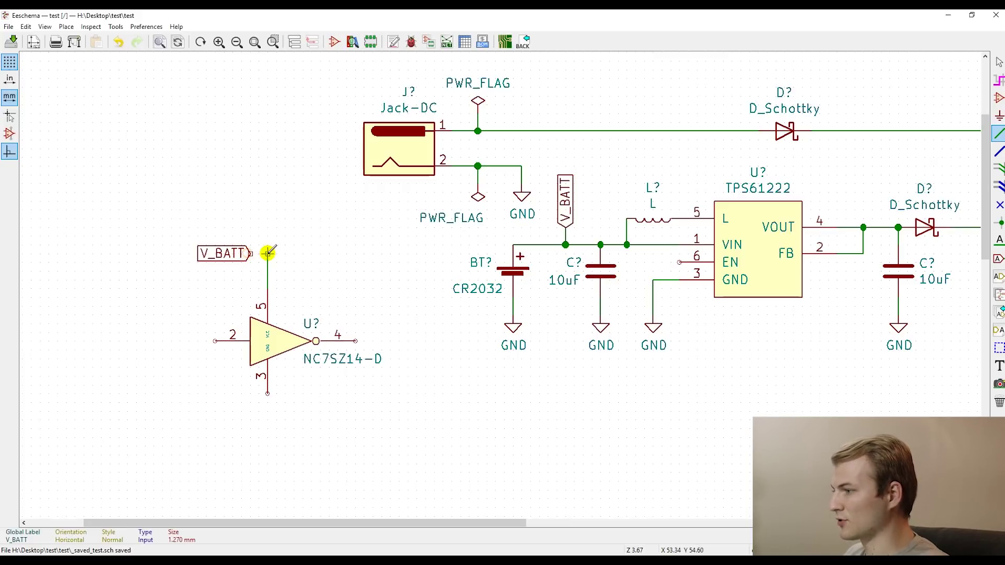
{"action": "left_click", "coordinate": [250, 253]}
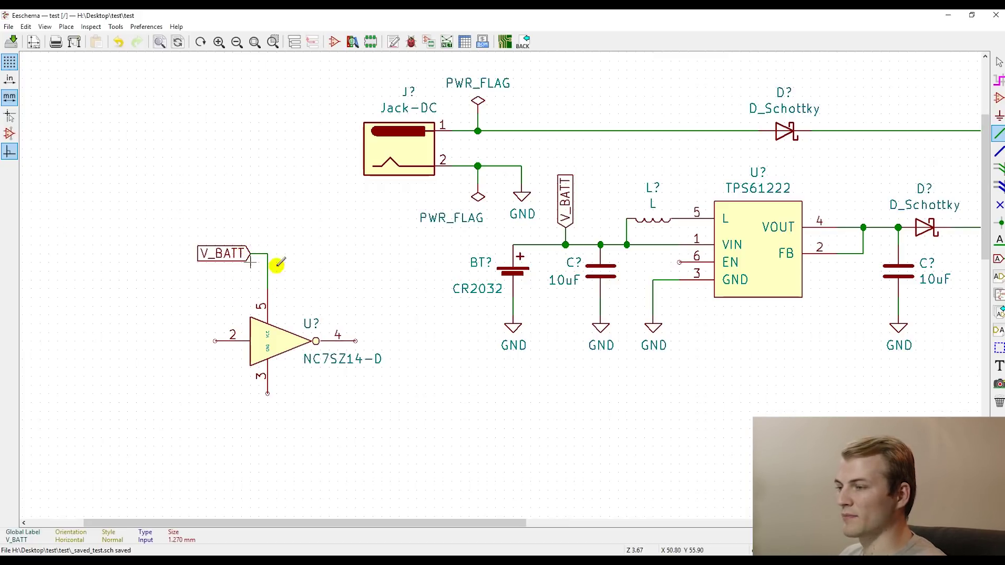
- Copy a GND symbol under the inverter's pin 3
{"action": "scroll", "coordinate": [502, 264], "scroll_direction": "down", "scroll_amount": 1}
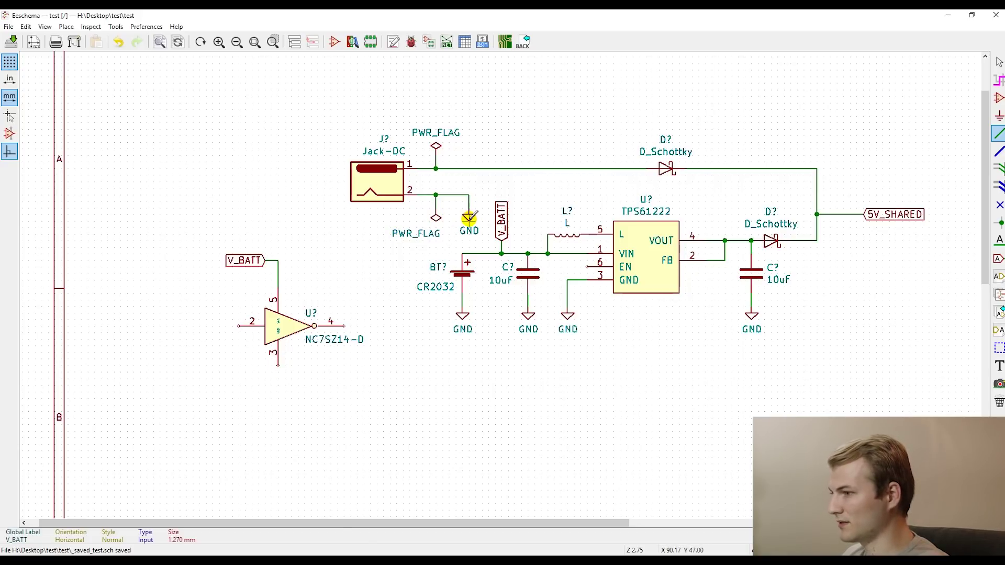
{"action": "key", "text": "c"}
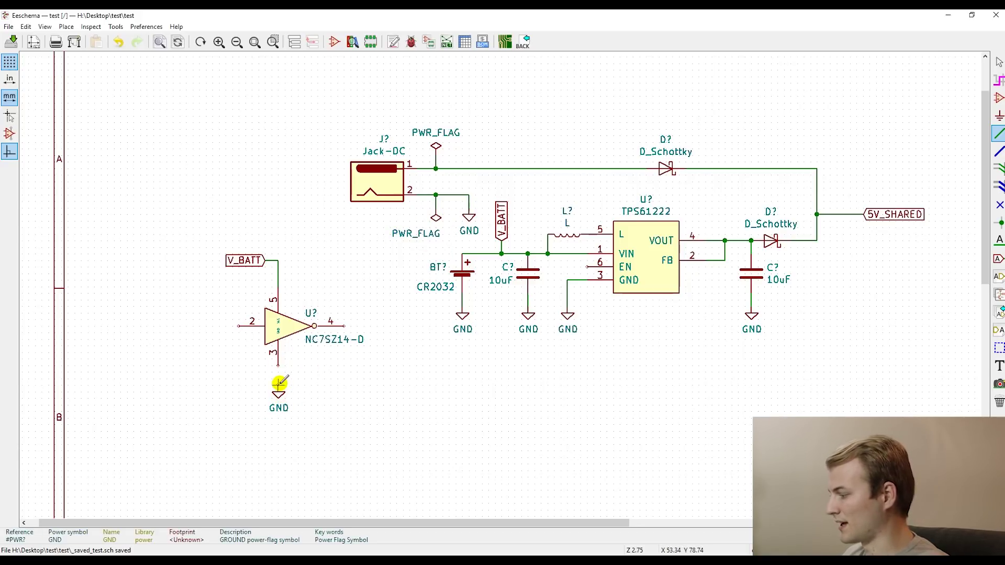
{"action": "left_click", "coordinate": [278, 381]}
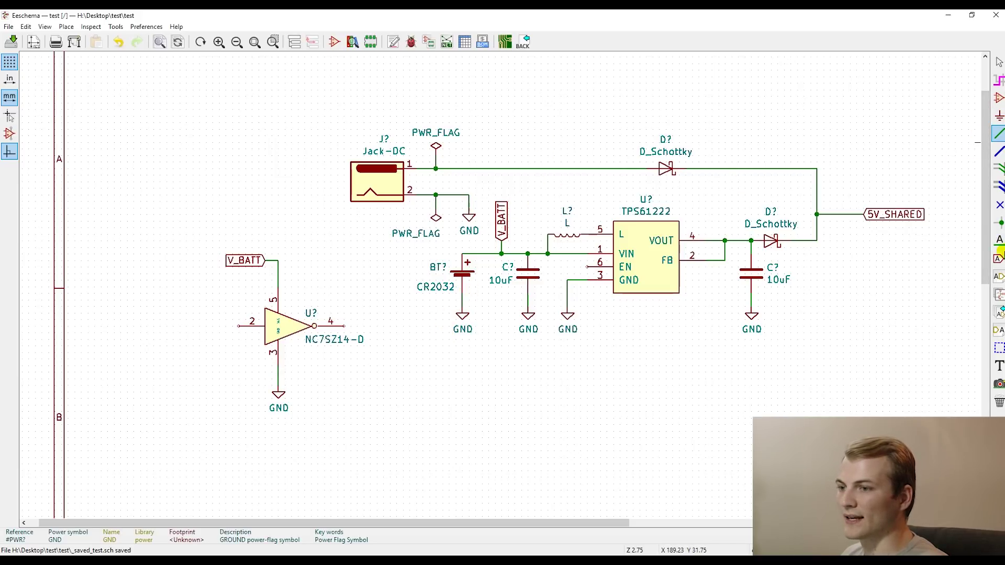
- Add a 5V_WALL global label above the jack and wire it to the top supply wire
{"action": "left_click", "coordinate": [998, 258]}
{"action": "left_click", "coordinate": [527, 143]}
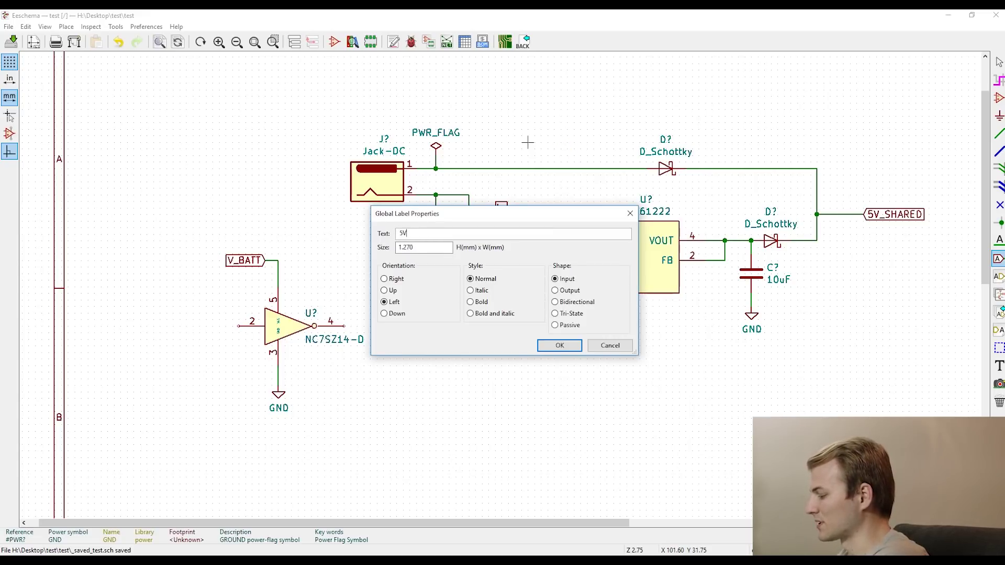
{"action": "key", "text": "Return"}
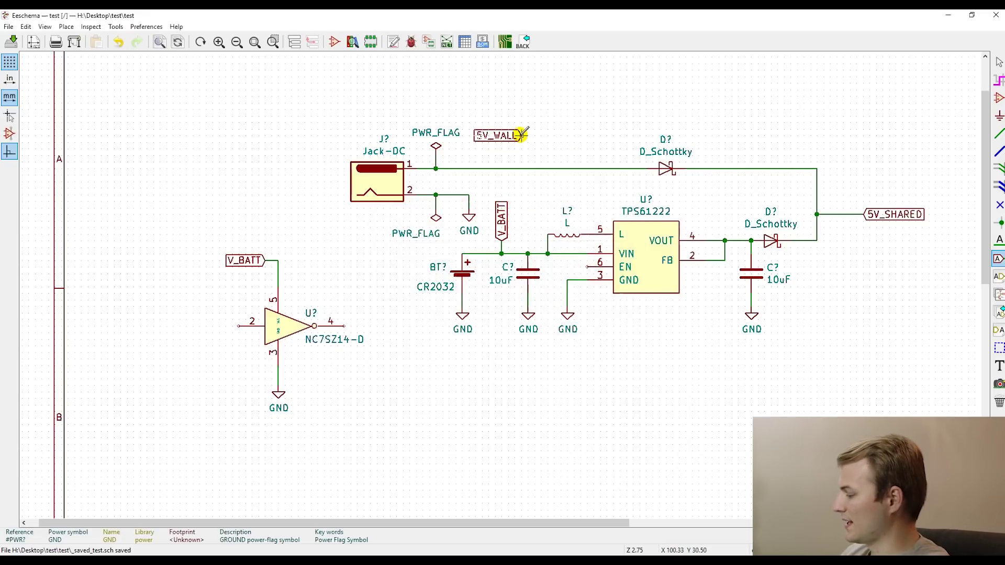
{"action": "left_click", "coordinate": [522, 135]}
{"action": "key", "text": "w"}
{"action": "left_click", "coordinate": [554, 169]}
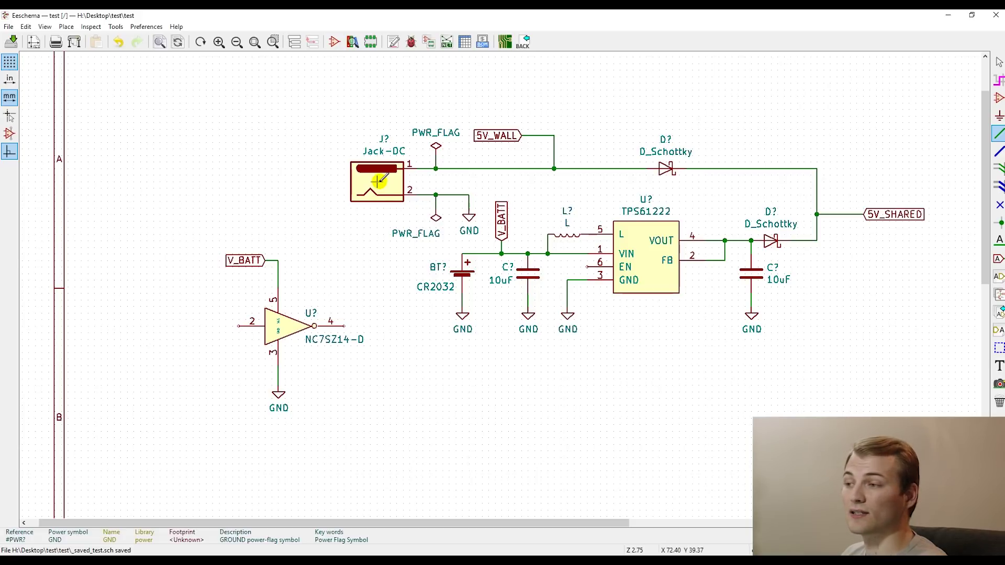
- Place a resistor R above the top wire and wire its lower pin to it
{"action": "left_click", "coordinate": [998, 97]}
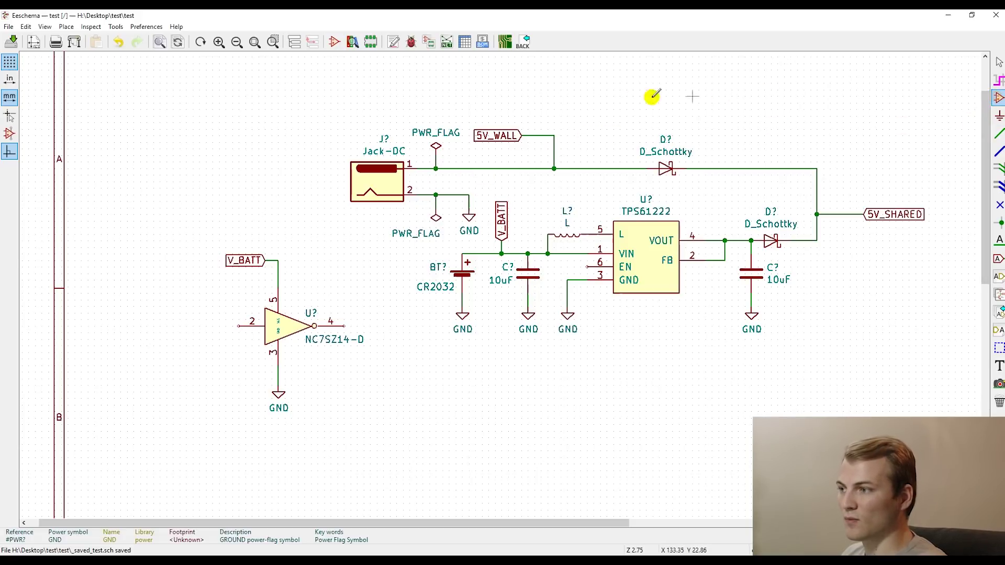
{"action": "left_click", "coordinate": [634, 96]}
{"action": "type", "text": "r"}
{"action": "key", "text": "Return"}
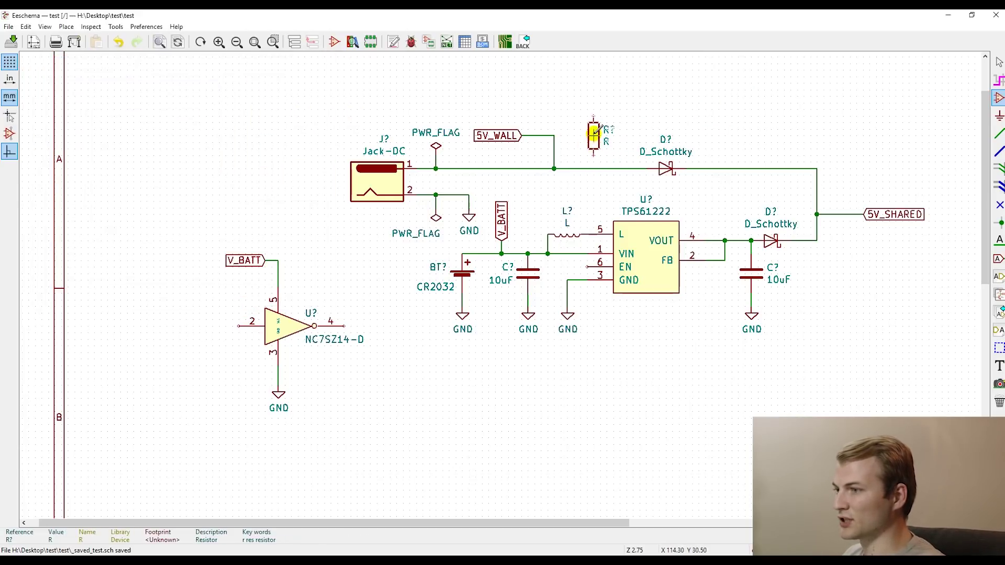
{"action": "left_click", "coordinate": [600, 128]}
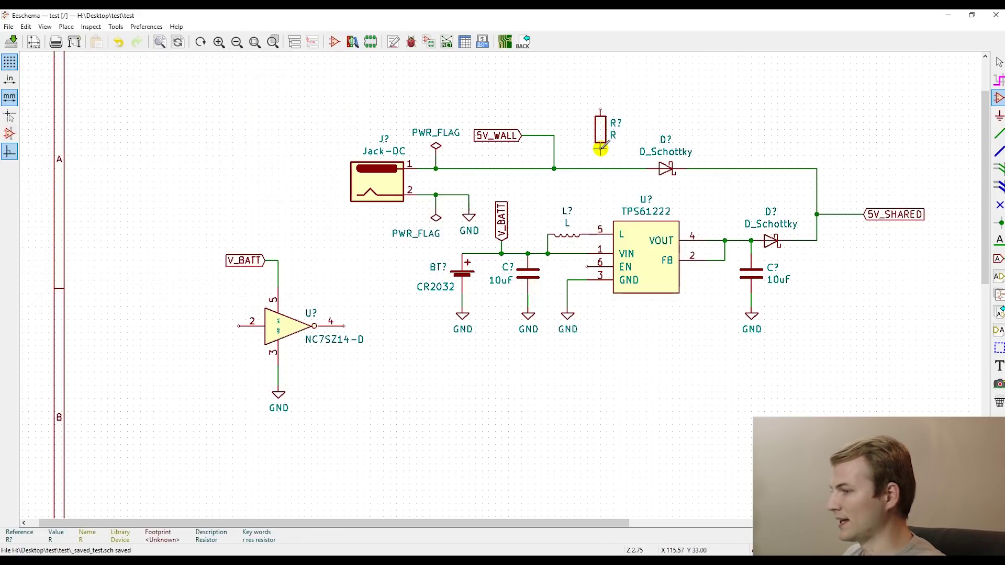
{"action": "key", "text": "w"}
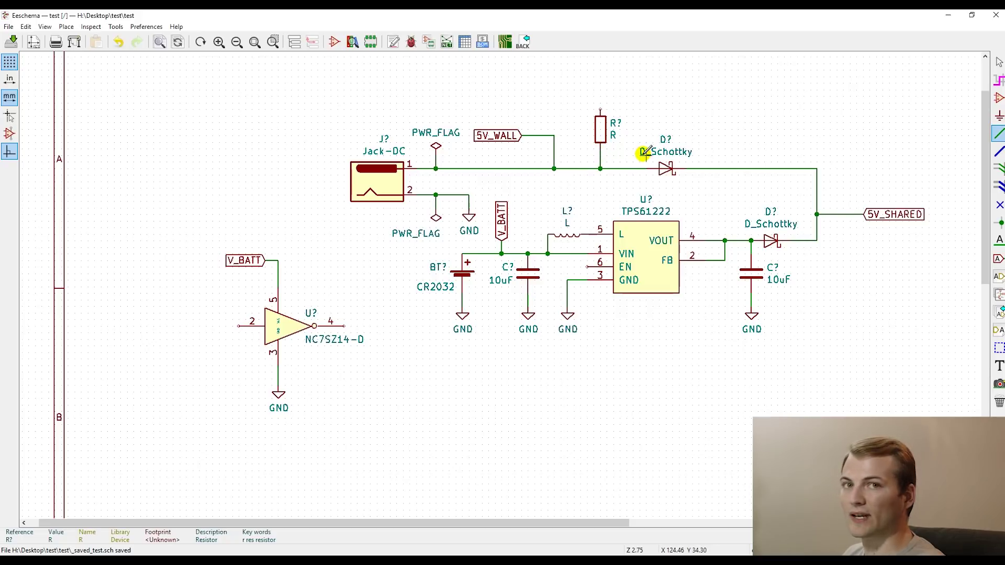
{"action": "scroll", "coordinate": [579, 134], "scroll_direction": "up", "scroll_amount": 1}
{"action": "scroll", "coordinate": [503, 464], "scroll_direction": "down", "scroll_amount": 2}
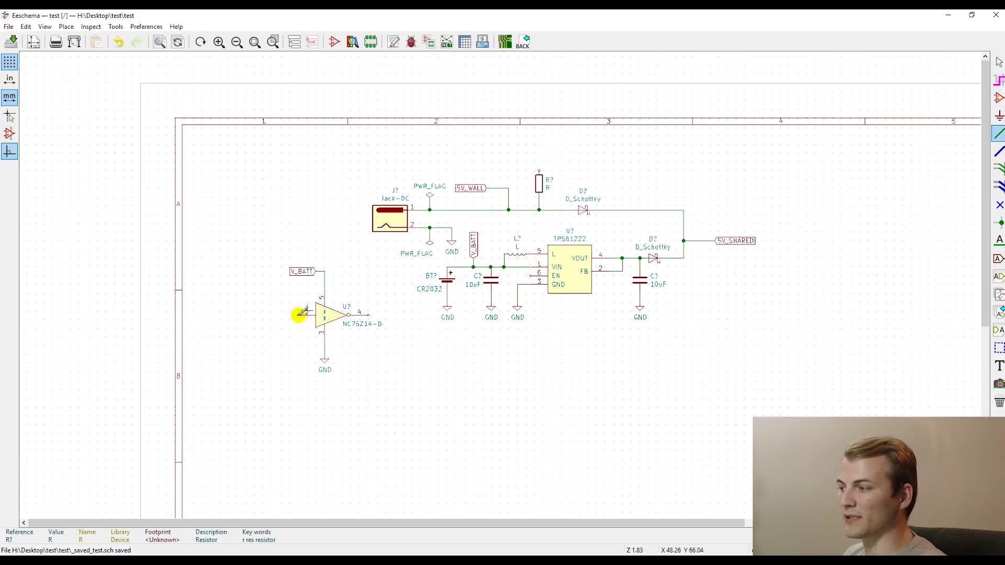
{"action": "scroll", "coordinate": [545, 265], "scroll_direction": "up", "scroll_amount": 1}
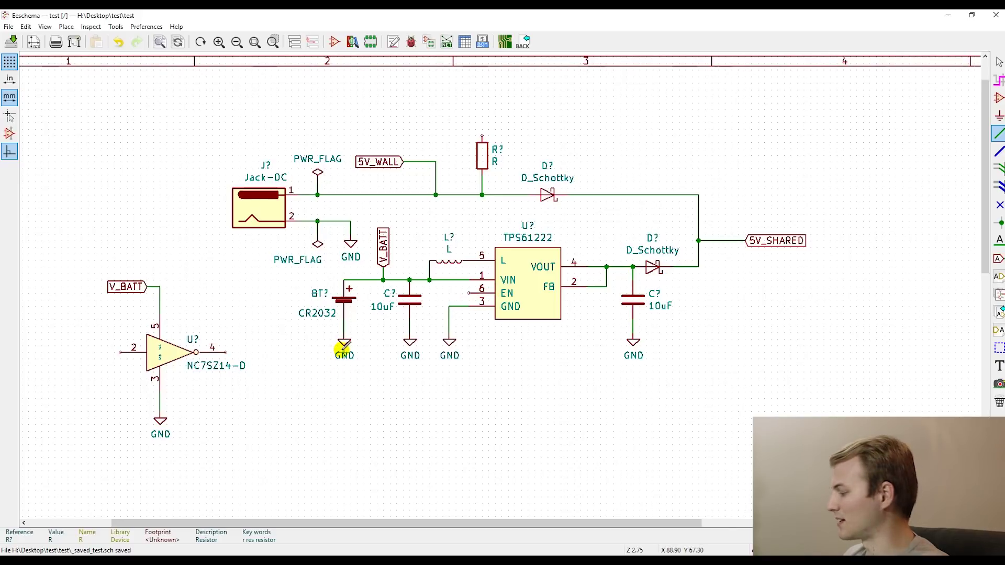
- Copy a left-pointing GND symbol beside the resistor and wire its top pin to it
{"action": "key", "text": "Escape"}
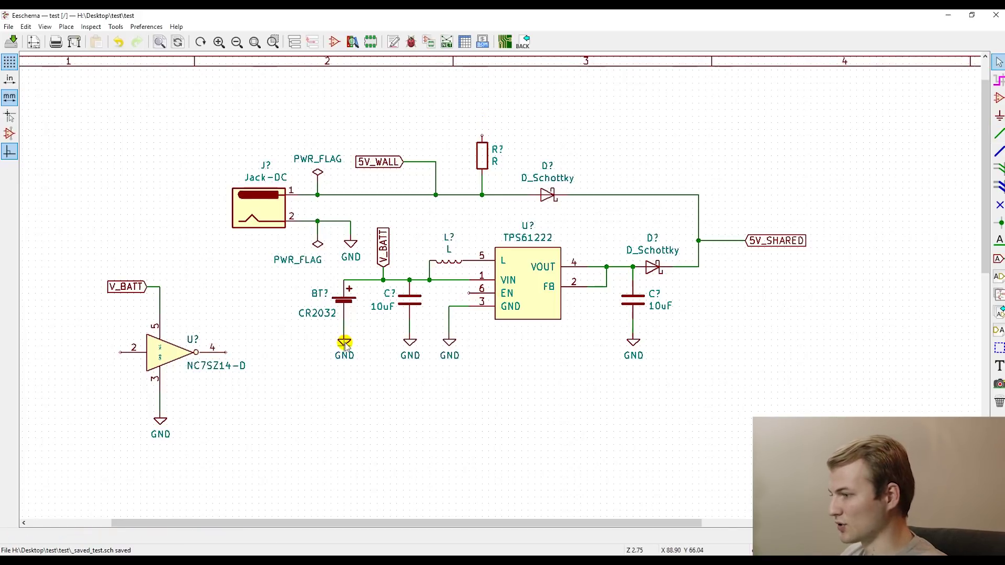
{"action": "key", "text": "c"}
{"action": "key", "text": "r"}
{"action": "left_click", "coordinate": [473, 107]}
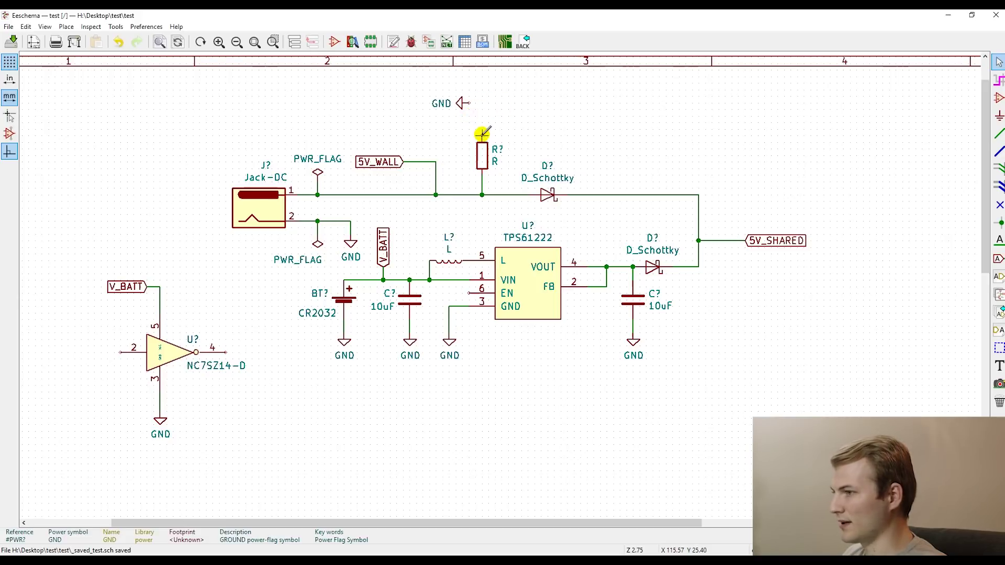
{"action": "key", "text": "w"}
{"action": "left_click", "coordinate": [462, 103]}
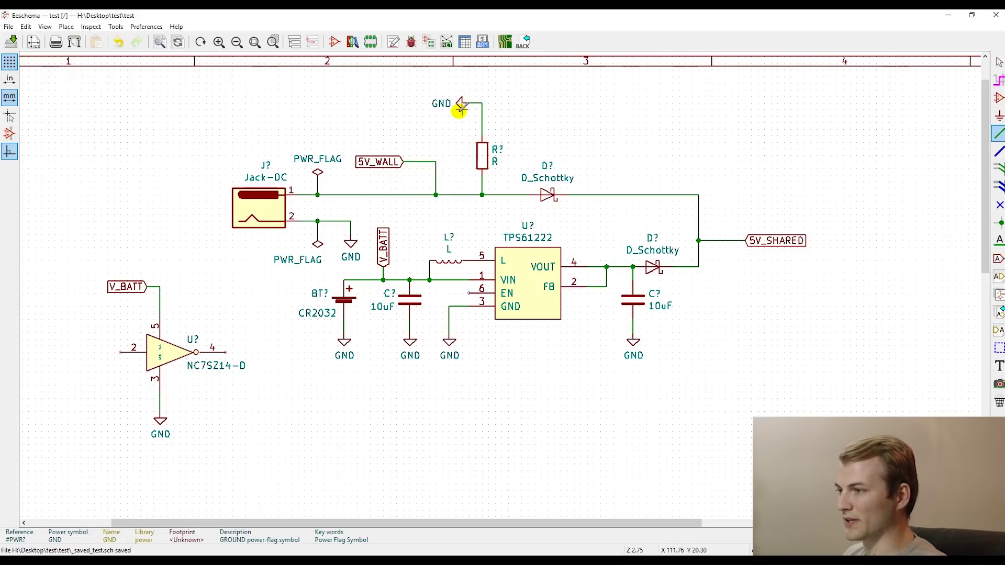
{"action": "key", "text": "Escape"}
- Set the resistor's value to 10K
{"action": "double_click", "coordinate": [482, 160]}
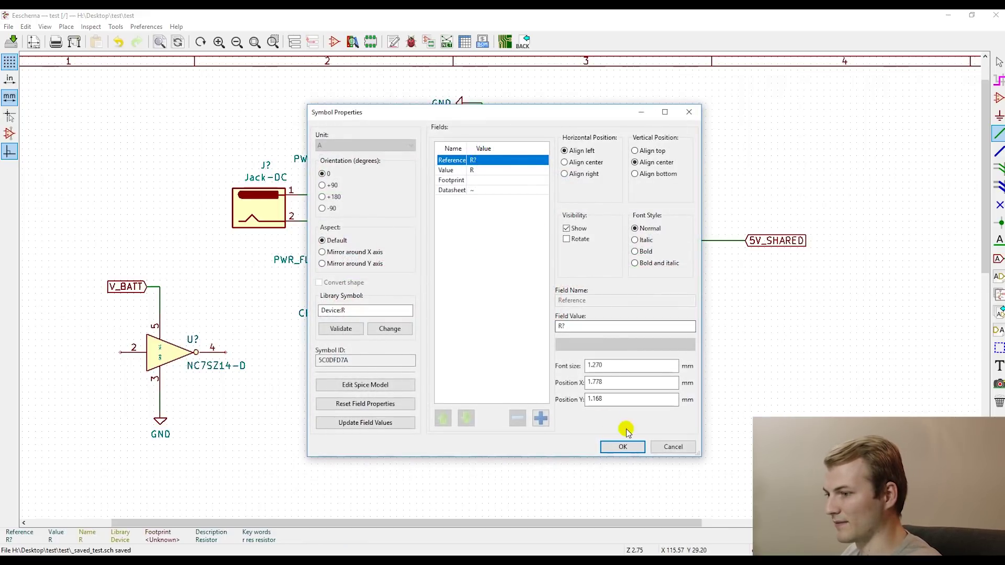
{"action": "left_click", "coordinate": [623, 446]}
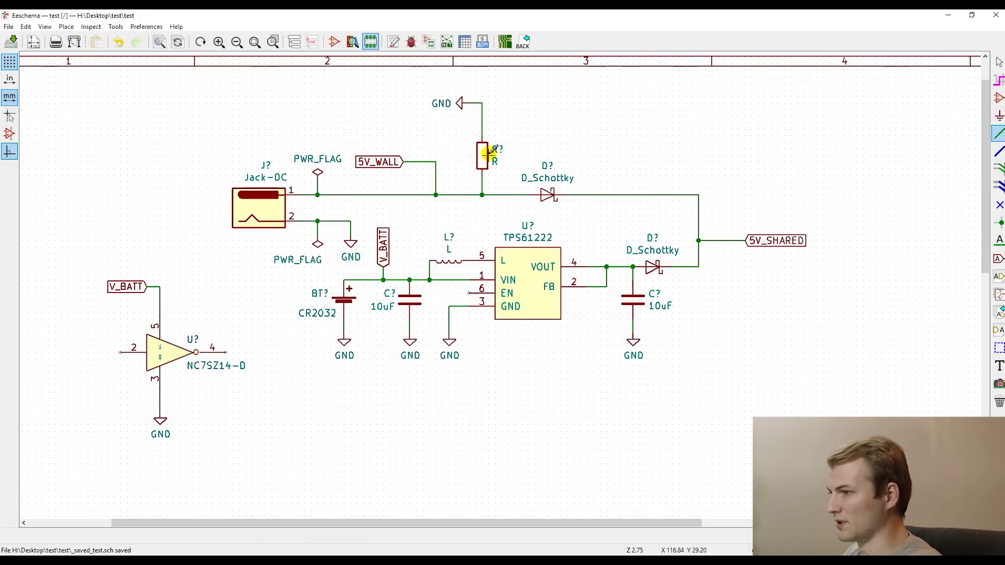
{"action": "key", "text": "v"}
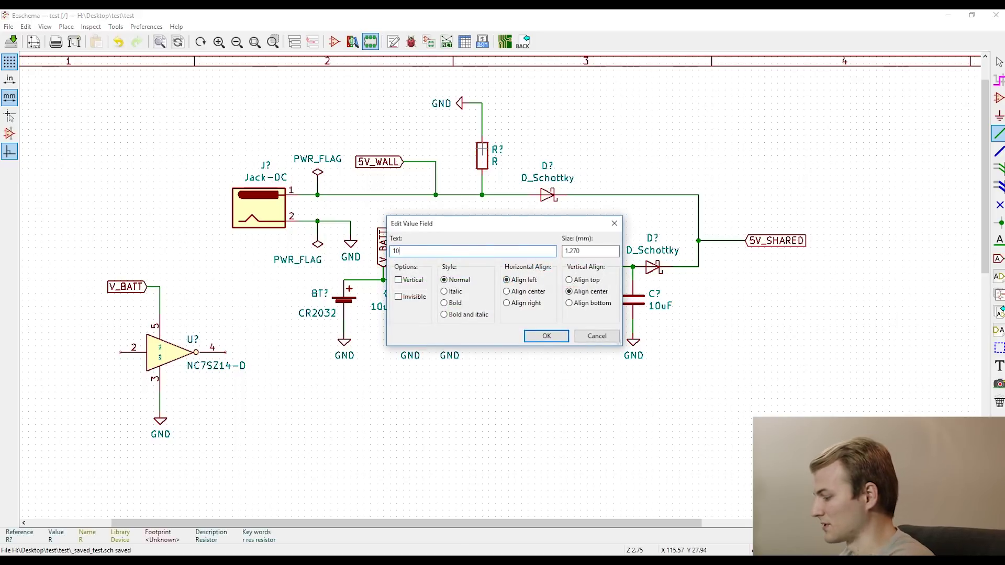
{"action": "key", "text": "Return"}
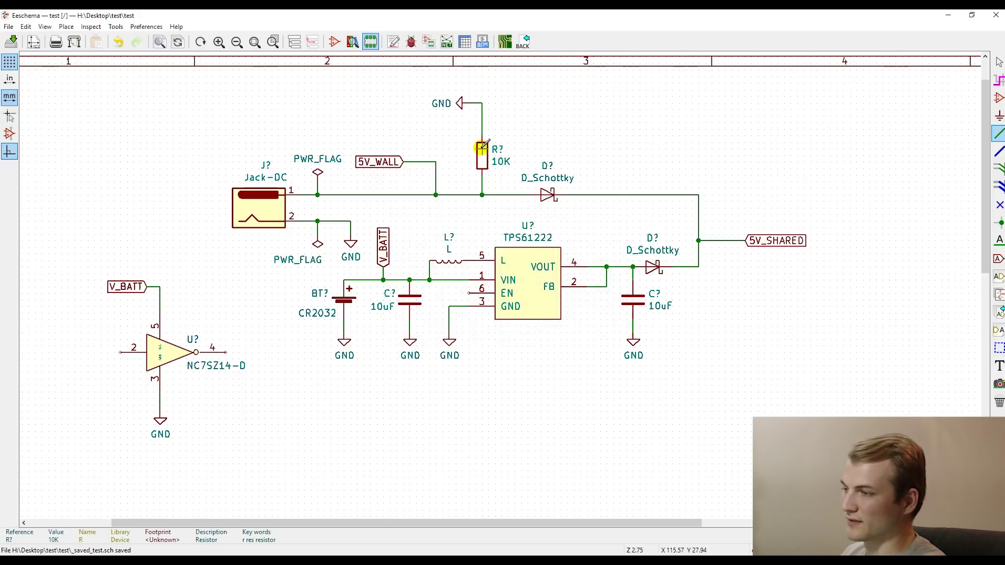
- Move the 5V_WALL label to the inverter and wire it to pin 2
{"action": "scroll", "coordinate": [495, 285], "scroll_direction": "down", "scroll_amount": 3}
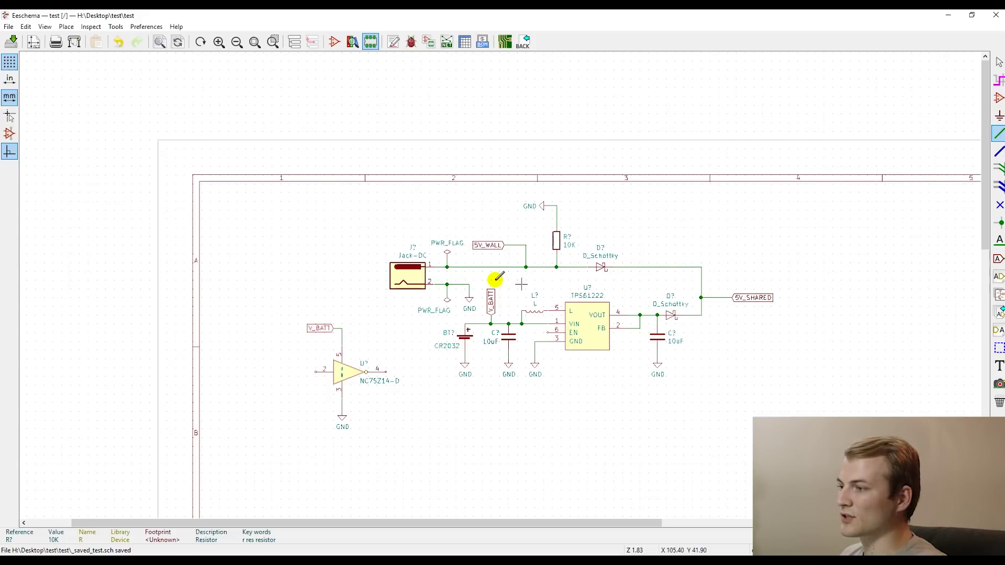
{"action": "scroll", "coordinate": [489, 287], "scroll_direction": "up", "scroll_amount": 3}
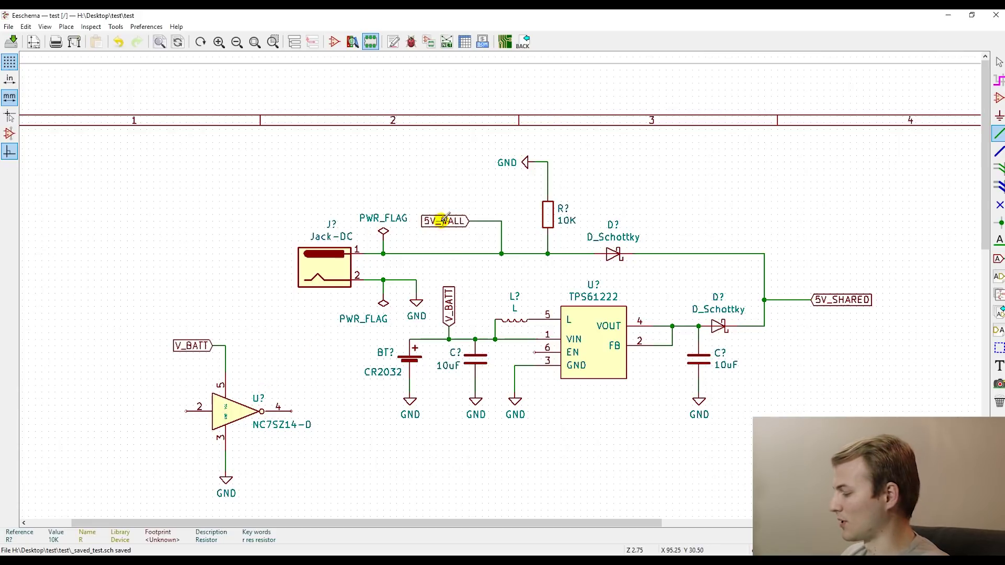
{"action": "left_click_drag", "start_coordinate": [441, 220], "coordinate": [134, 411]}
{"action": "left_click", "coordinate": [187, 412]}
{"action": "left_click", "coordinate": [161, 411]}
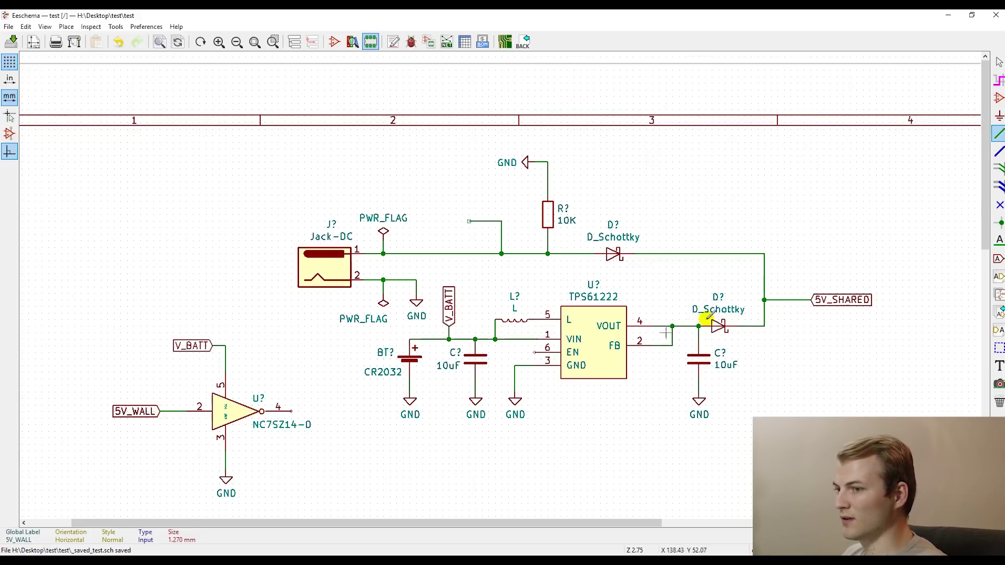
- Put an ENABLE global label on the TPS61222 EN pin and a mirrored copy wired to inverter pin 4
{"action": "left_click", "coordinate": [998, 258]}
{"action": "left_click", "coordinate": [784, 398]}
{"action": "type", "text": "ENABLE"}
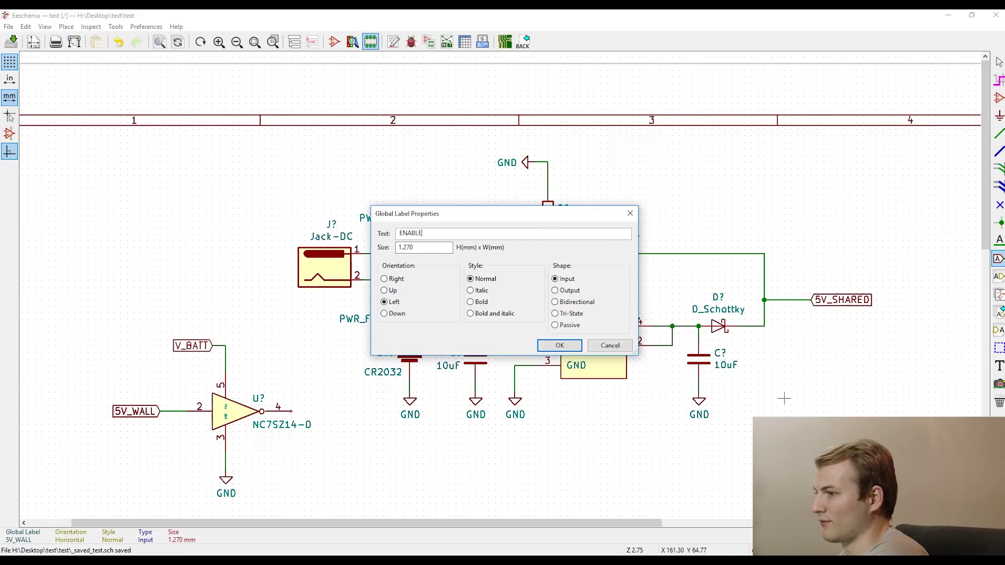
{"action": "key", "text": "Return"}
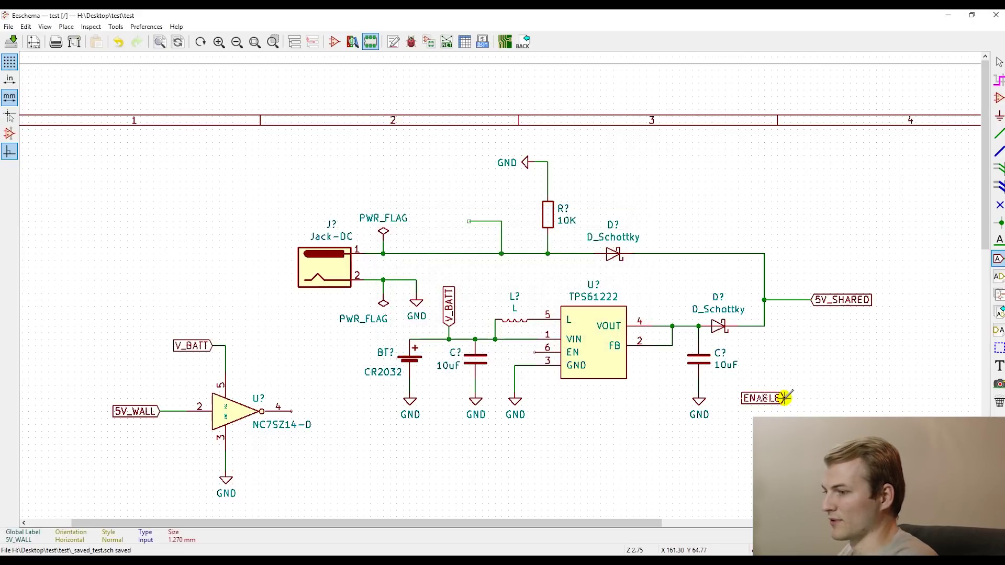
{"action": "left_click", "coordinate": [533, 350]}
{"action": "key", "text": "c"}
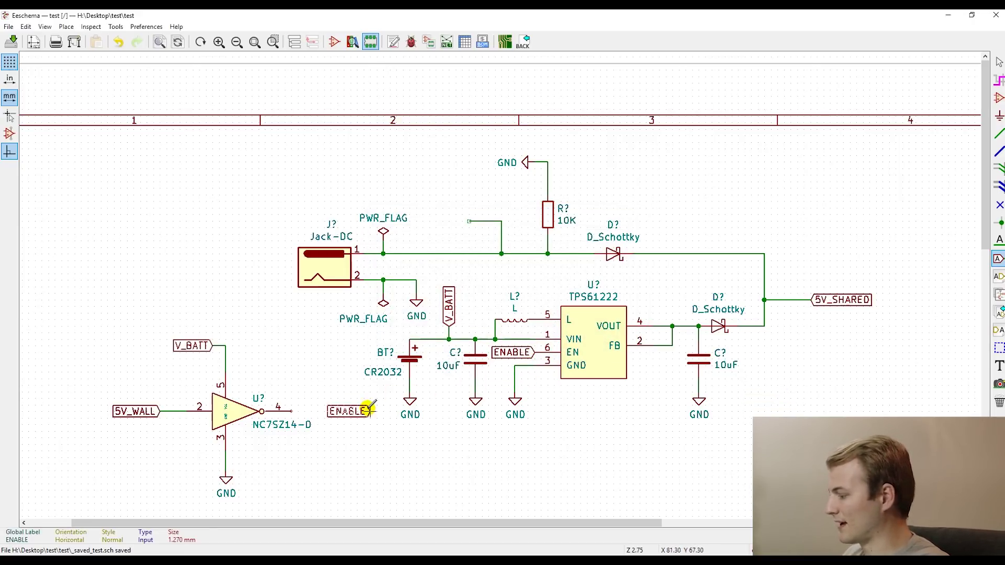
{"action": "key", "text": "y"}
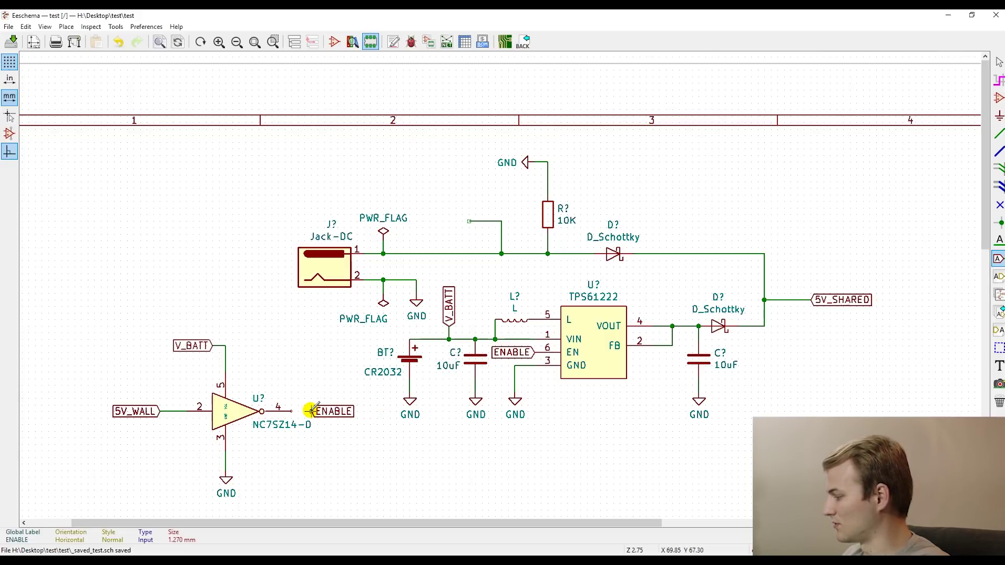
{"action": "left_click", "coordinate": [311, 410]}
{"action": "key", "text": "w"}
{"action": "double_click", "coordinate": [289, 412]}
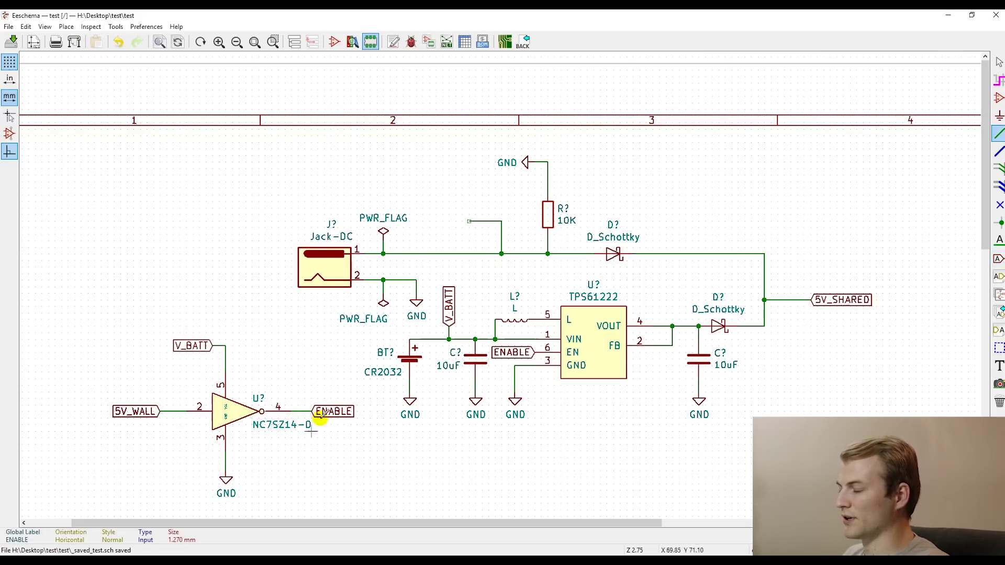
- Place a copy of the 5V_WALL label back on the top supply wire
{"action": "scroll", "coordinate": [328, 365], "scroll_direction": "down", "scroll_amount": 2}
{"action": "scroll", "coordinate": [660, 280], "scroll_direction": "up", "scroll_amount": 1}
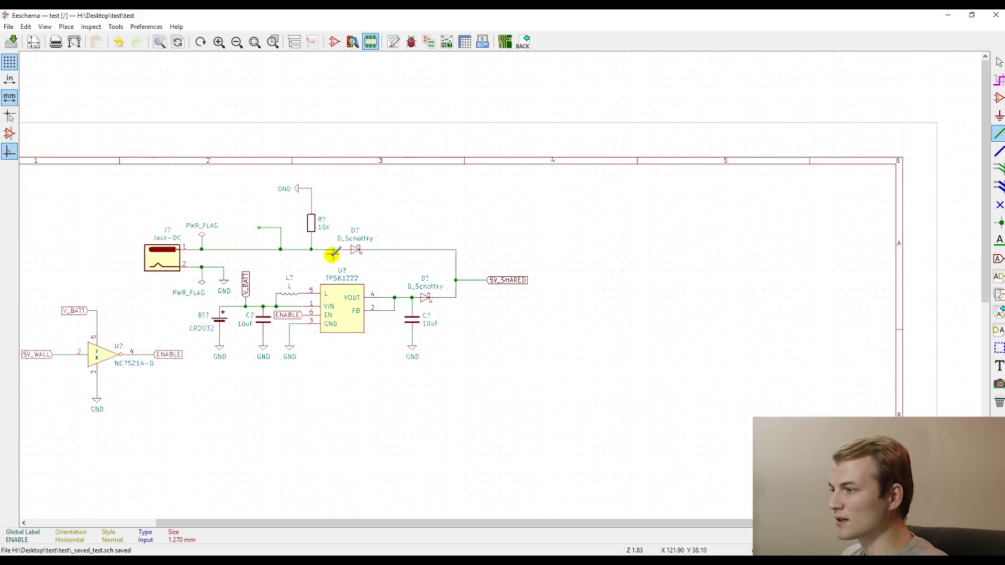
{"action": "scroll", "coordinate": [315, 255], "scroll_direction": "up", "scroll_amount": 2}
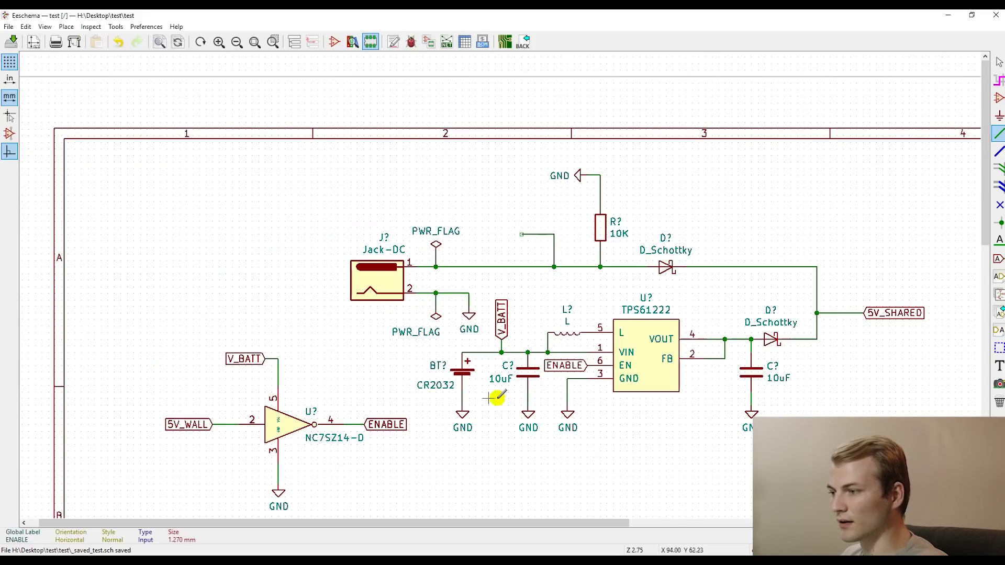
{"action": "key", "text": "c"}
{"action": "left_click", "coordinate": [521, 234]}
{"action": "scroll", "coordinate": [556, 281], "scroll_direction": "down", "scroll_amount": 1}
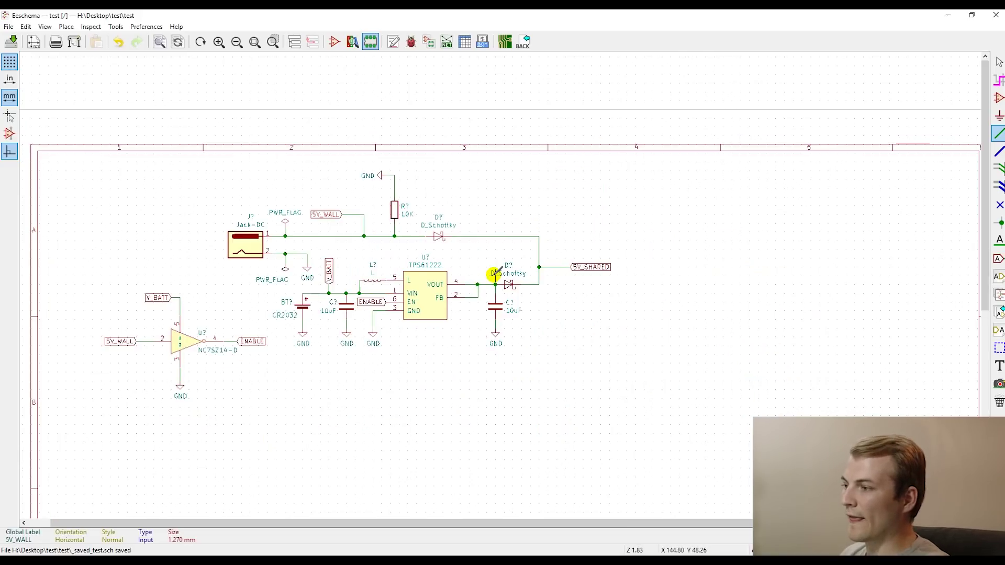
{"action": "scroll", "coordinate": [547, 281], "scroll_direction": "up", "scroll_amount": 2}
{"action": "scroll", "coordinate": [497, 285], "scroll_direction": "down", "scroll_amount": 2}
{"action": "scroll", "coordinate": [494, 280], "scroll_direction": "up", "scroll_amount": 1}
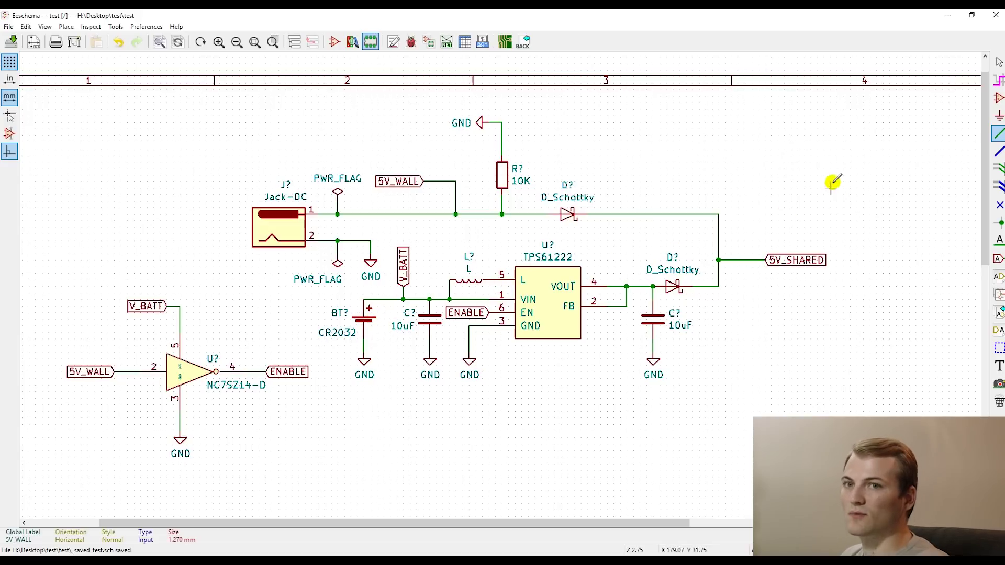
- Place a capacitor C right of the lower diode and wire its top to 5V_SHARED
{"action": "left_click", "coordinate": [997, 99]}
{"action": "left_click", "coordinate": [678, 154]}
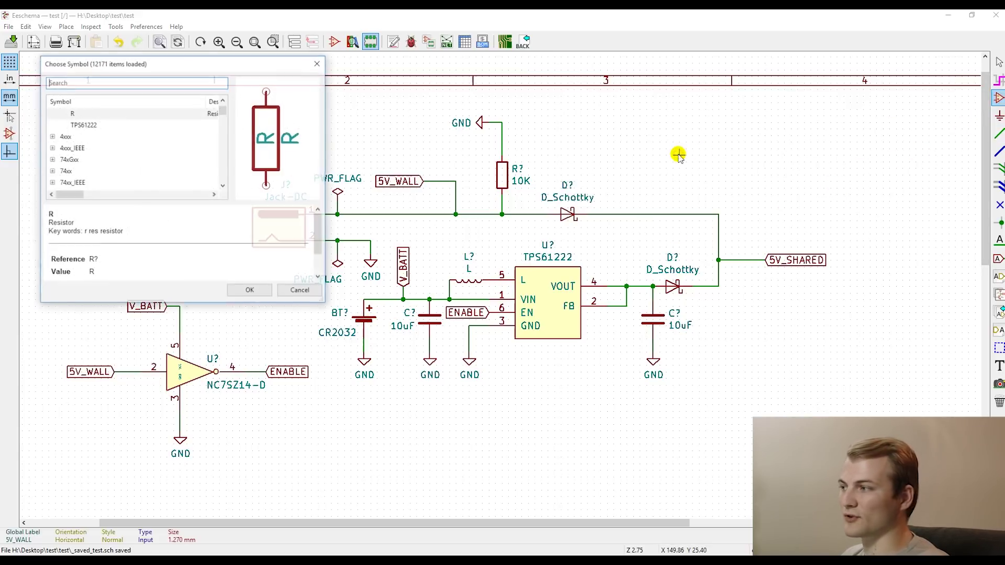
{"action": "type", "text": "c"}
{"action": "key", "text": "Return"}
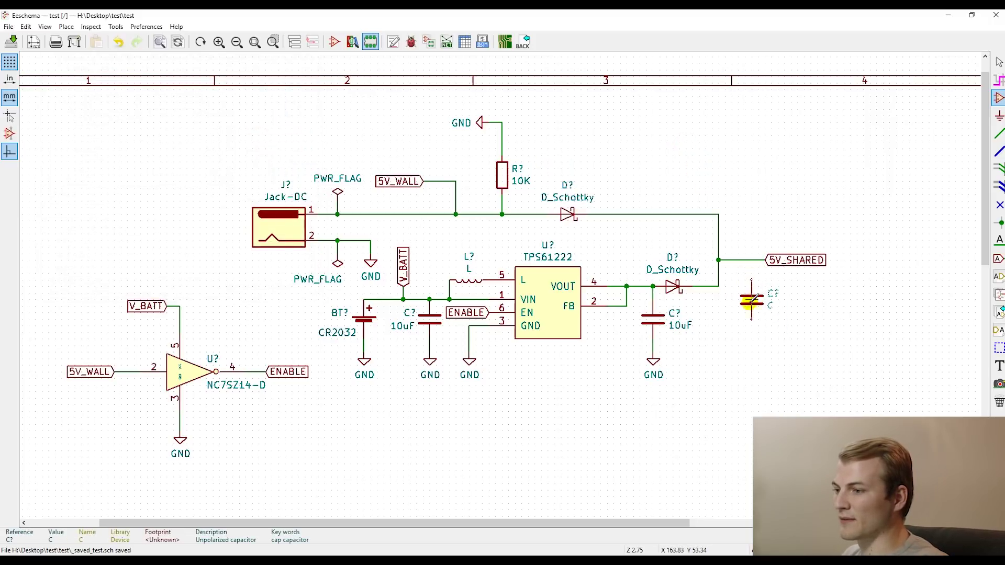
{"action": "left_click", "coordinate": [744, 306]}
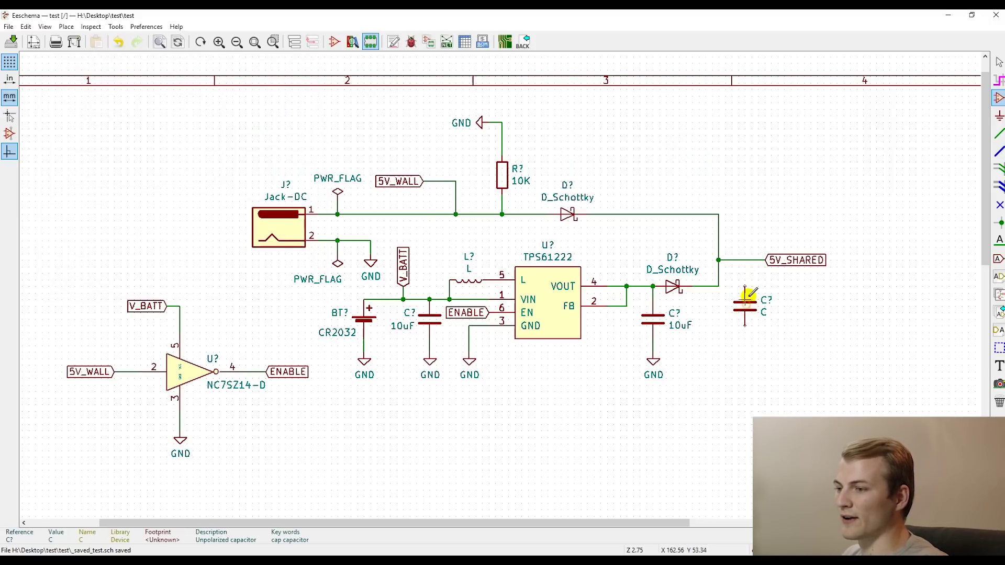
{"action": "key", "text": "w"}
{"action": "left_click", "coordinate": [745, 260]}
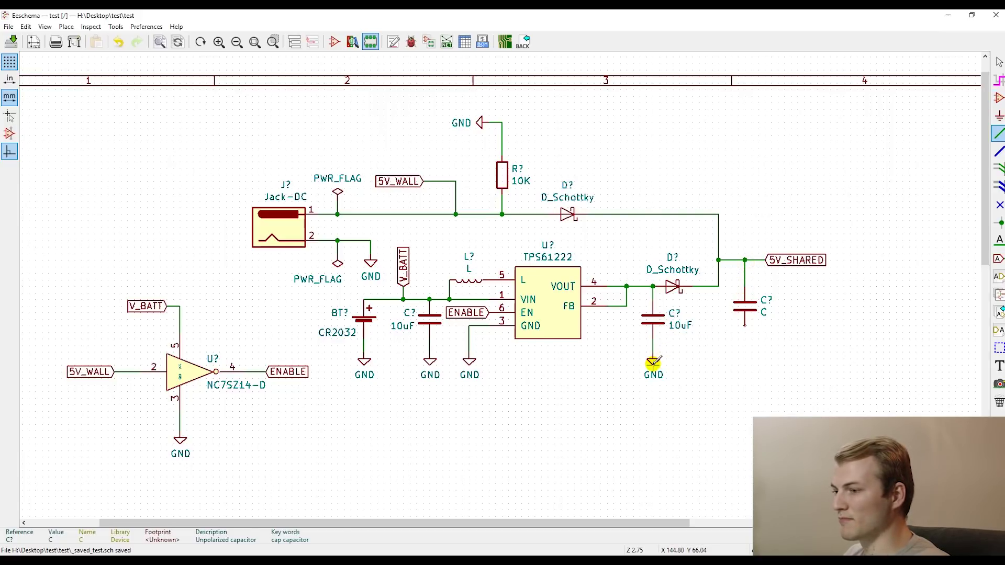
- Copy a GND symbol beneath the capacitor and wire its bottom pin to it
{"action": "key", "text": "c"}
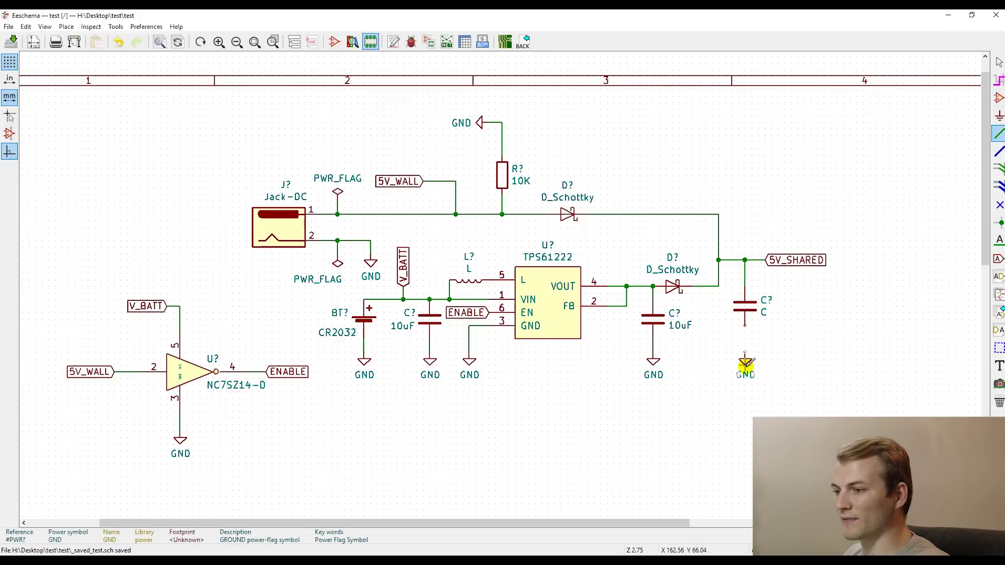
{"action": "left_click", "coordinate": [745, 364]}
{"action": "left_click", "coordinate": [745, 359]}
{"action": "double_click", "coordinate": [745, 325]}
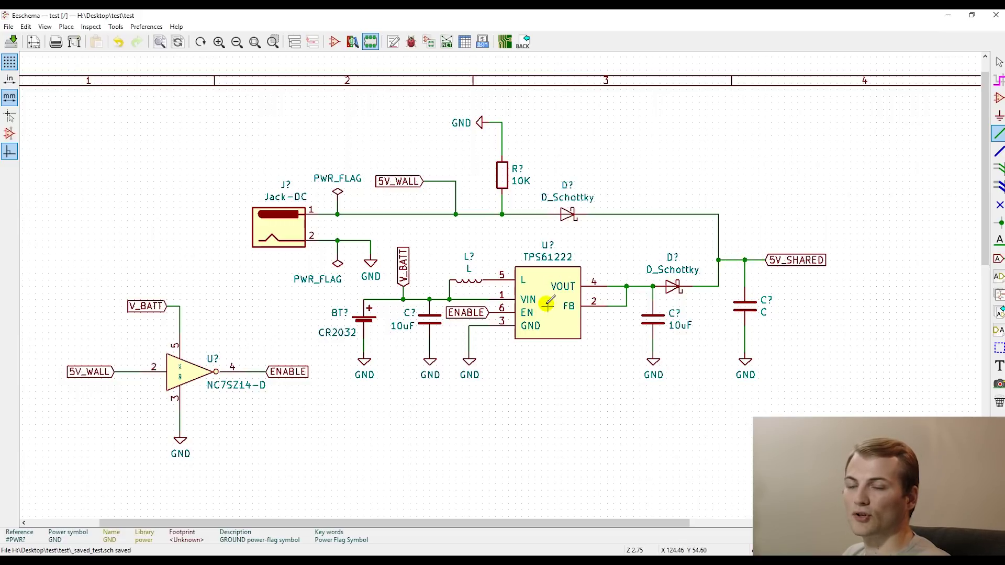
- Enter 100uF as the new capacitor's value
{"action": "type", "text": "v"}
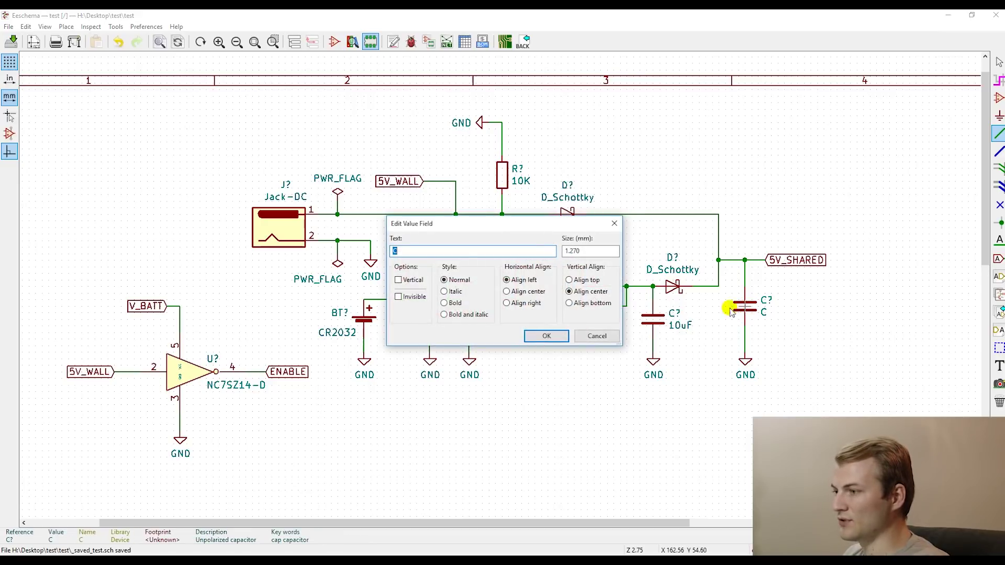
{"action": "type", "text": "100uF"}
{"action": "key", "text": "Return"}
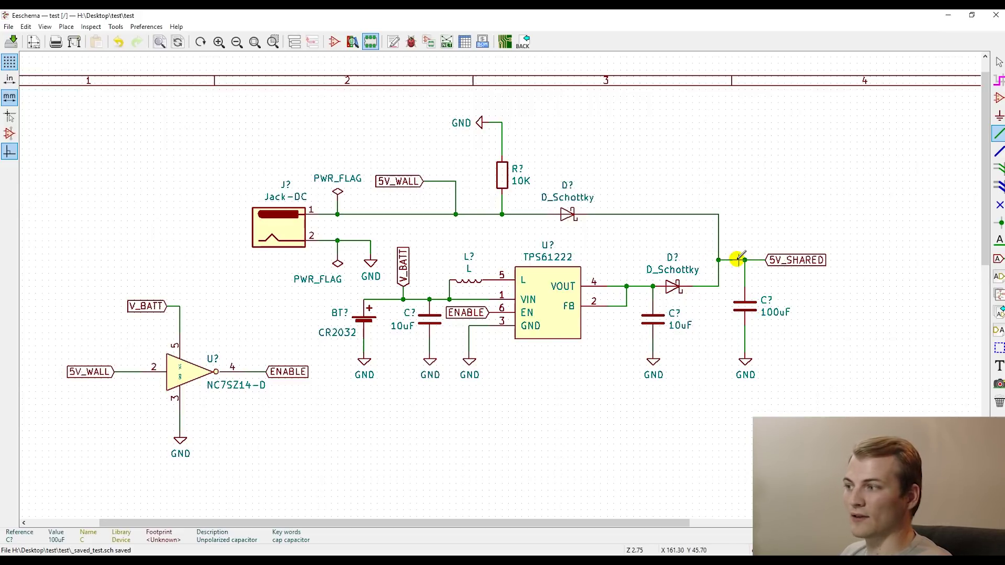
{"action": "scroll", "coordinate": [544, 306], "scroll_direction": "down", "scroll_amount": 1}
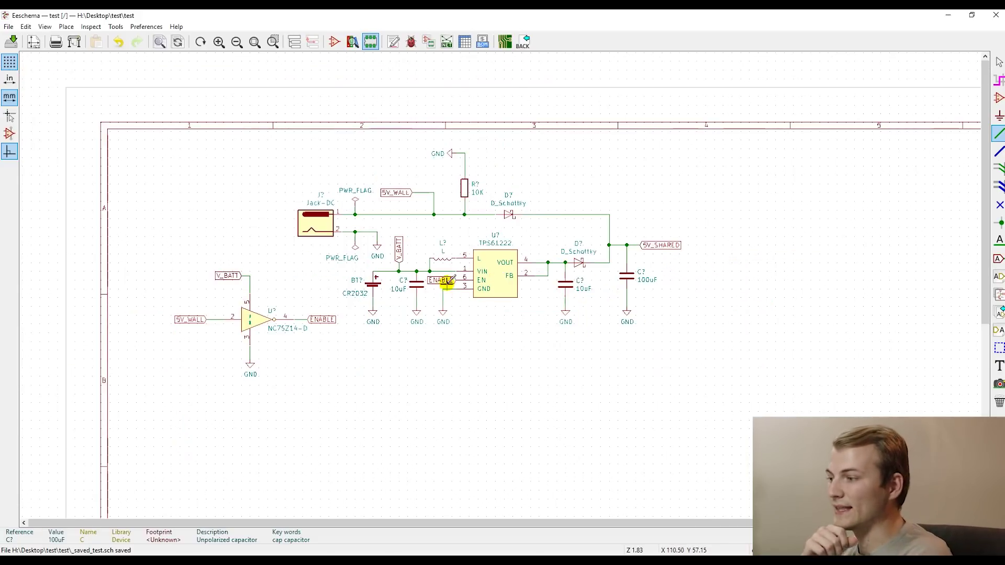
{"action": "scroll", "coordinate": [390, 279], "scroll_direction": "up", "scroll_amount": 2}
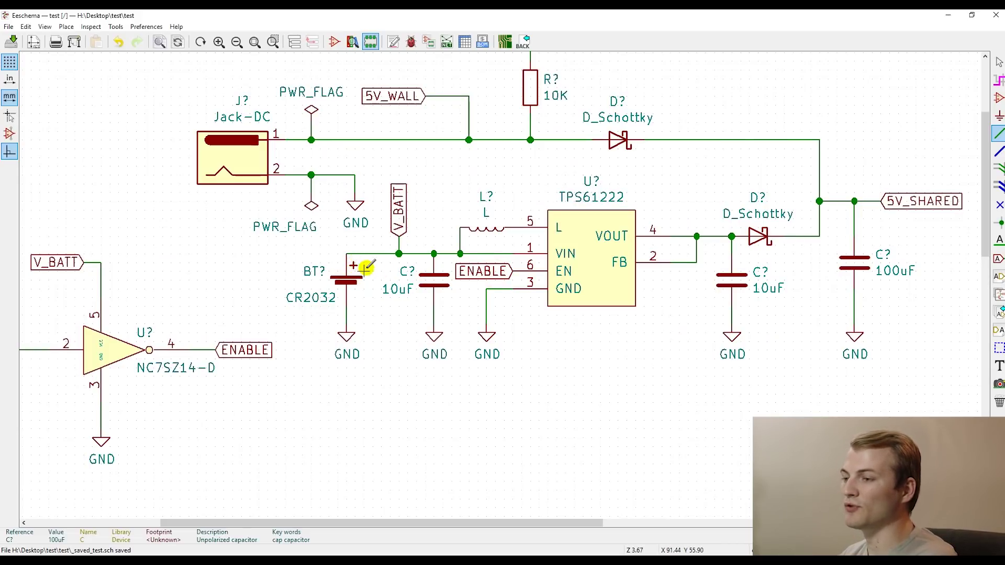
{"action": "scroll", "coordinate": [376, 269], "scroll_direction": "up", "scroll_amount": 1}
{"action": "scroll", "coordinate": [495, 280], "scroll_direction": "down", "scroll_amount": 2}
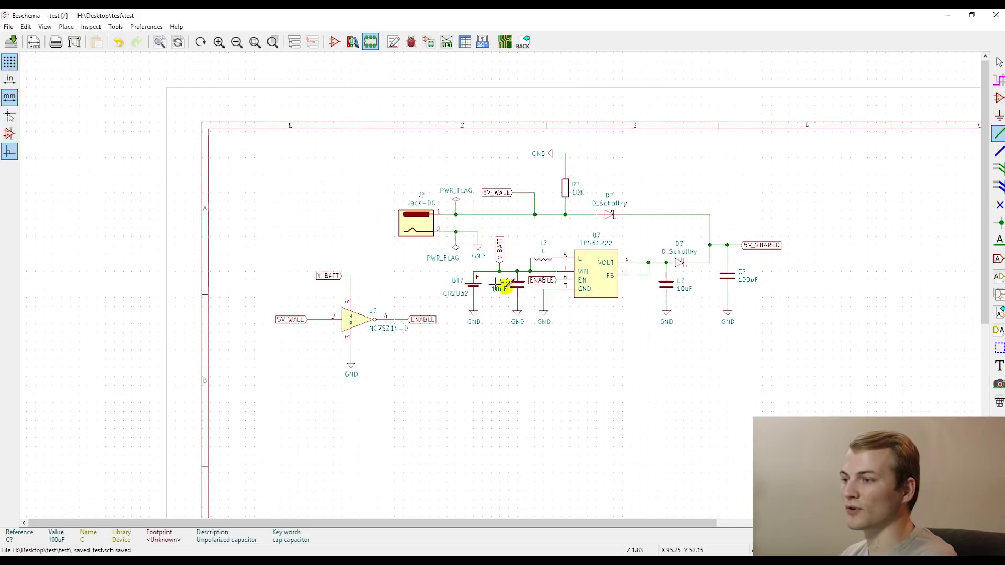